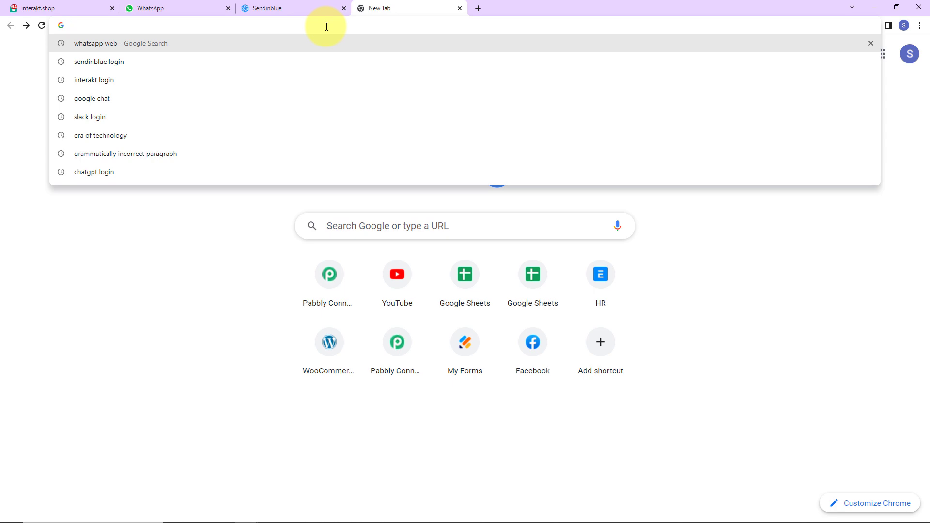
# - Load the Pabbly website, sign in, and open Pabbly Connect from the Pabbly apps
pyautogui.write('pabbly.com/connect')
pyautogui.press('Return')
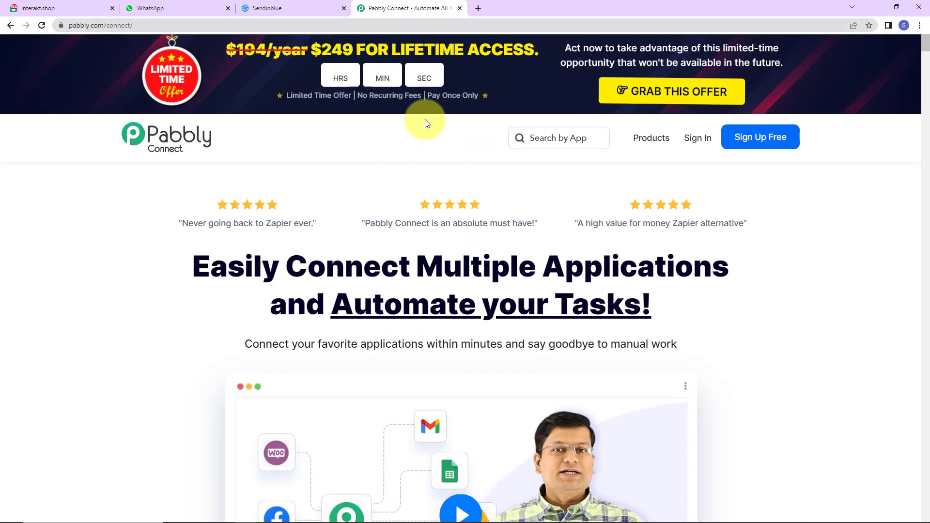
pyautogui.click(696, 144)
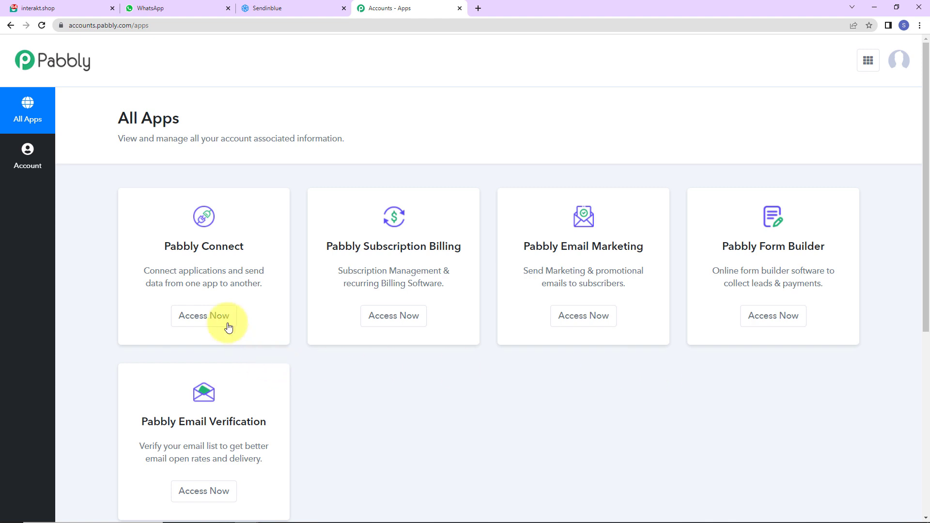
pyautogui.click(189, 316)
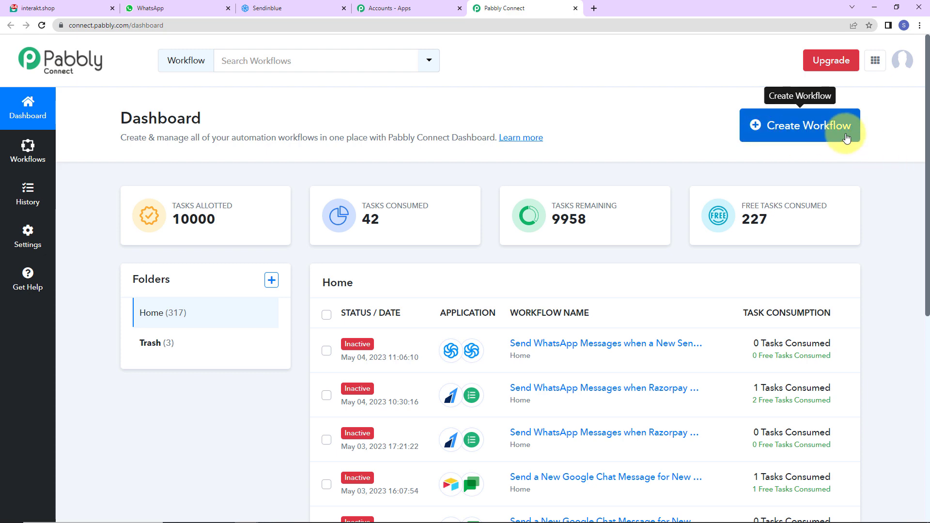
# - Start a new workflow named for sending WhatsApp messages when a SendinBlue contact is added to a list
pyautogui.click(809, 128)
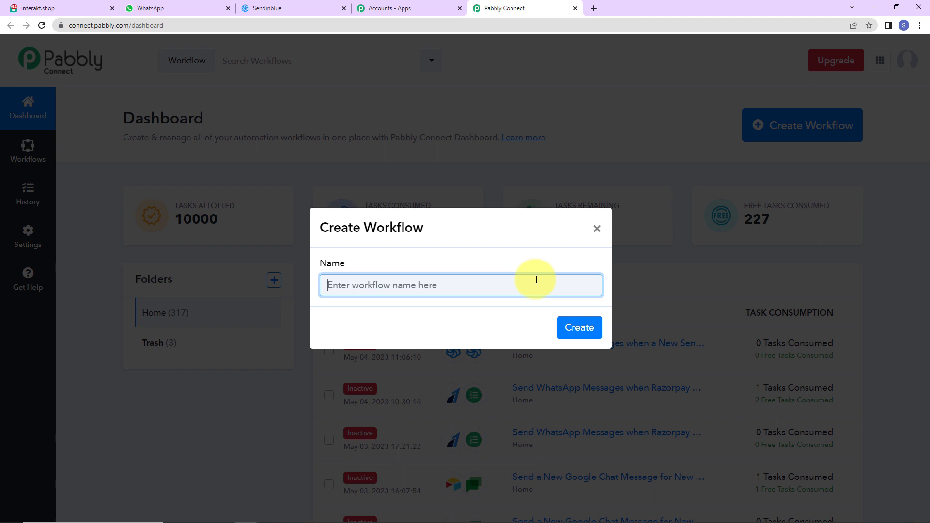
pyautogui.hotkey('ctrl', 'v')
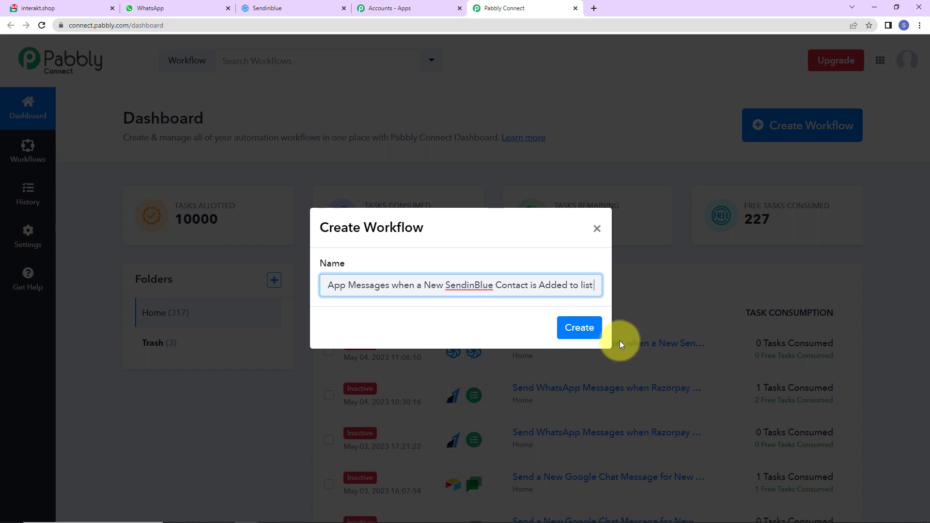
pyautogui.click(578, 326)
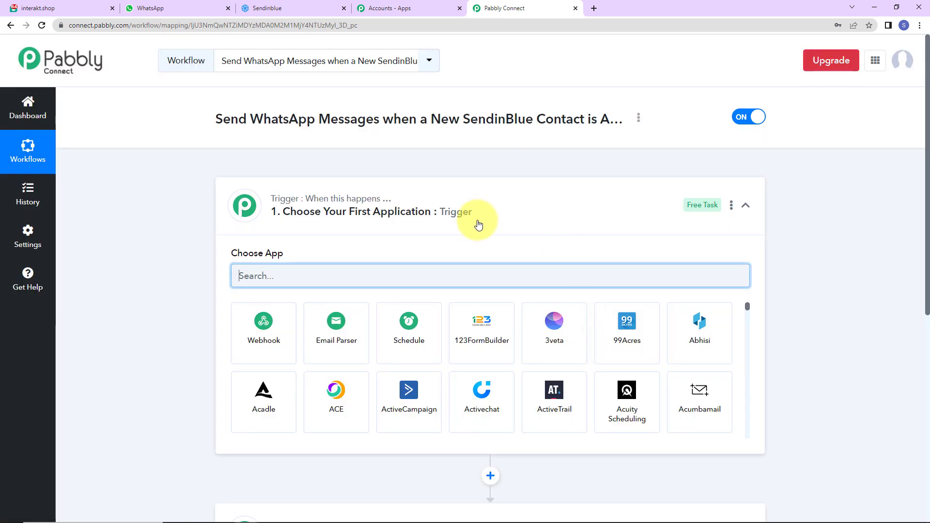
# - Set the trigger to Sendinblue 'New Contact Added to a List' and copy its webhook URL
pyautogui.scroll(-2, 457, 417)
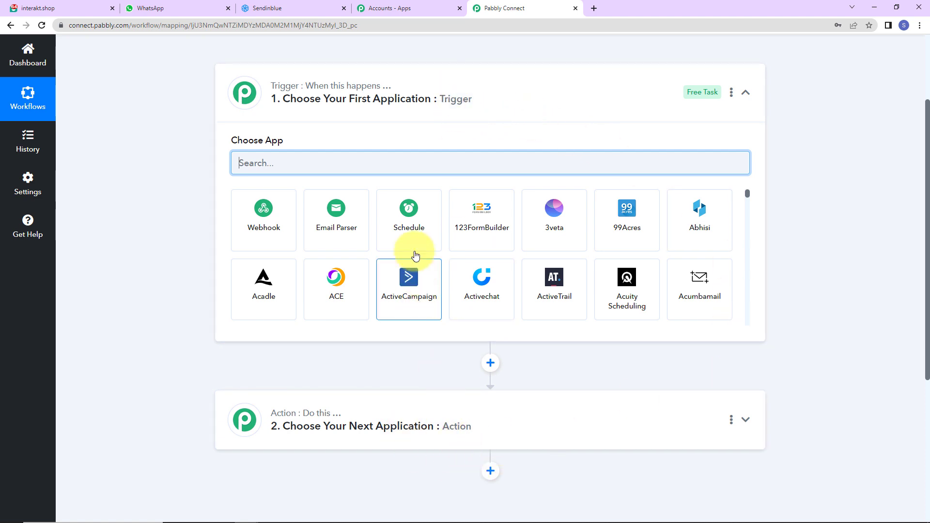
pyautogui.write('sen')
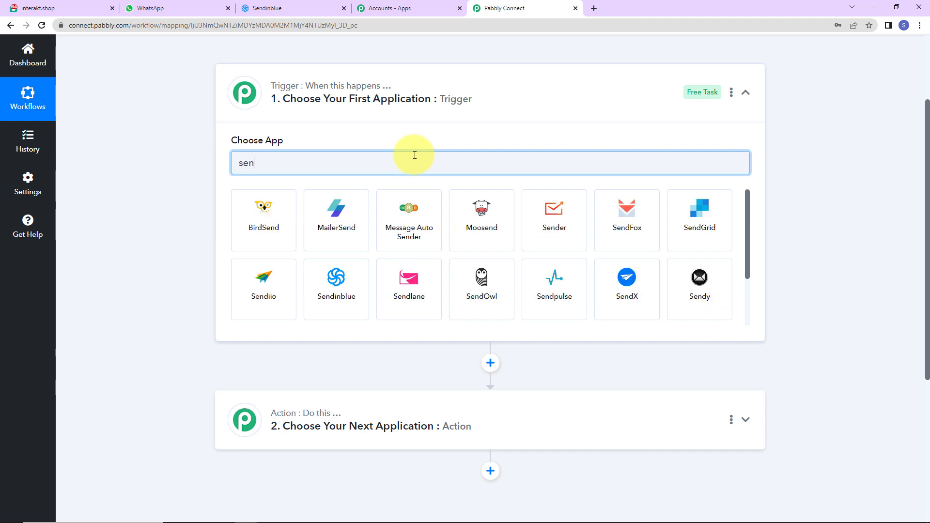
pyautogui.click(328, 277)
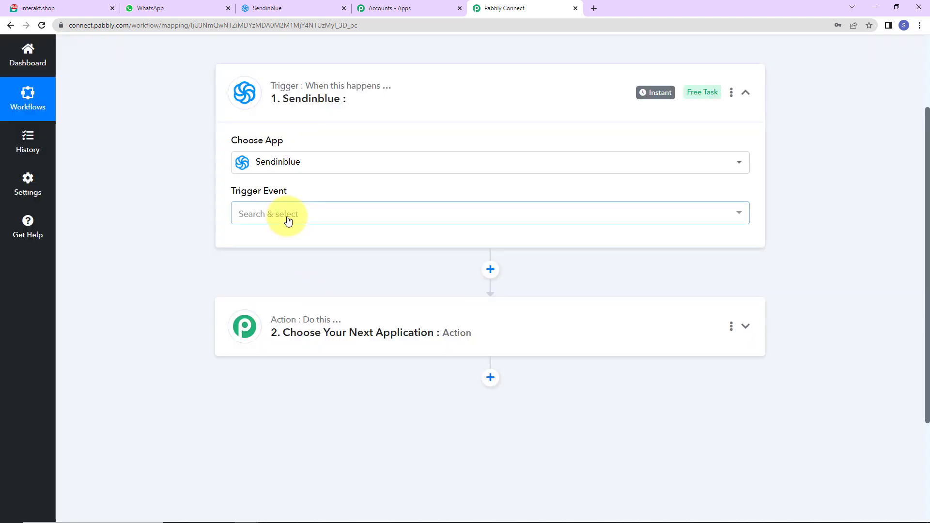
pyautogui.click(287, 218)
pyautogui.click(285, 279)
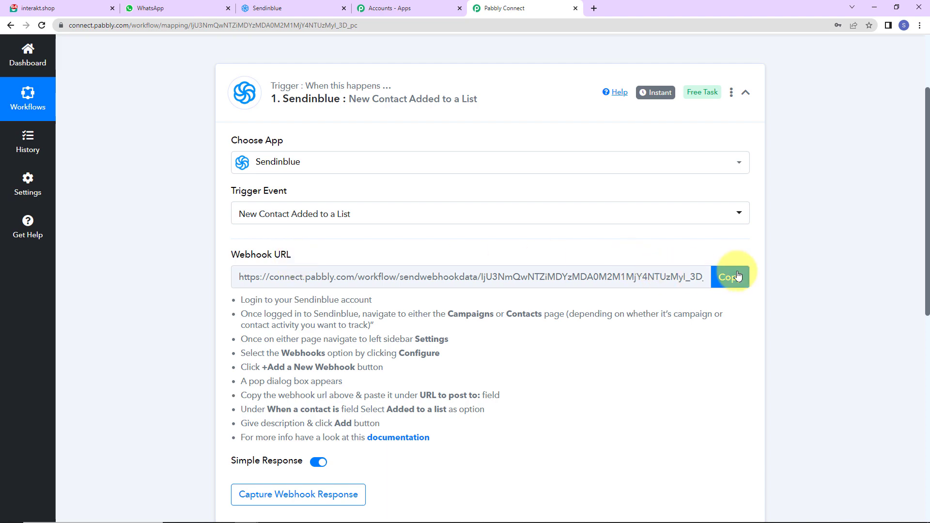
pyautogui.click(718, 285)
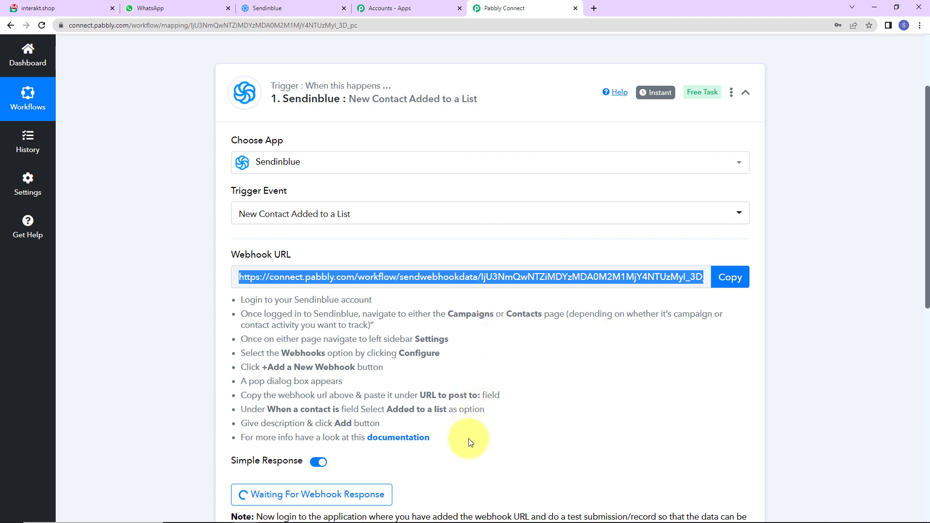
pyautogui.click(268, 9)
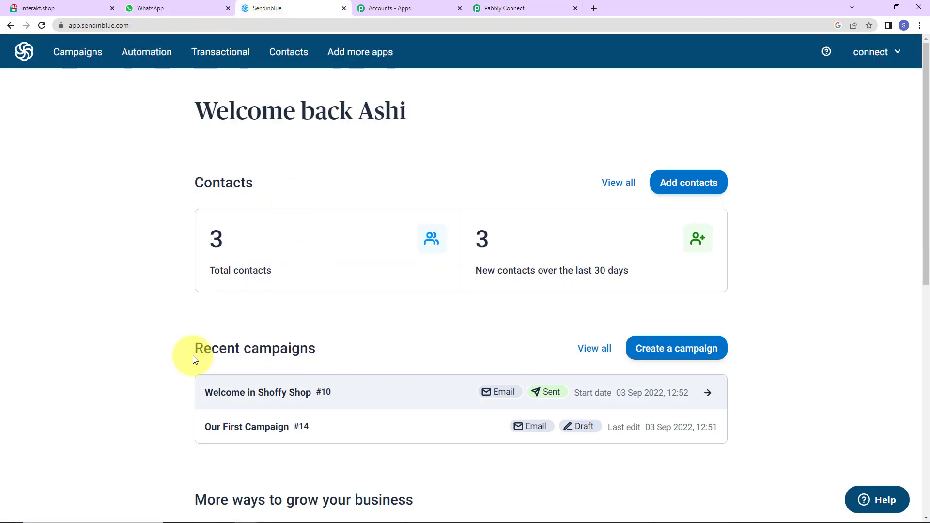
# - Open Sendinblue's contact webhook settings, start a new webhook, and recopy the Pabbly webhook URL
pyautogui.click(288, 56)
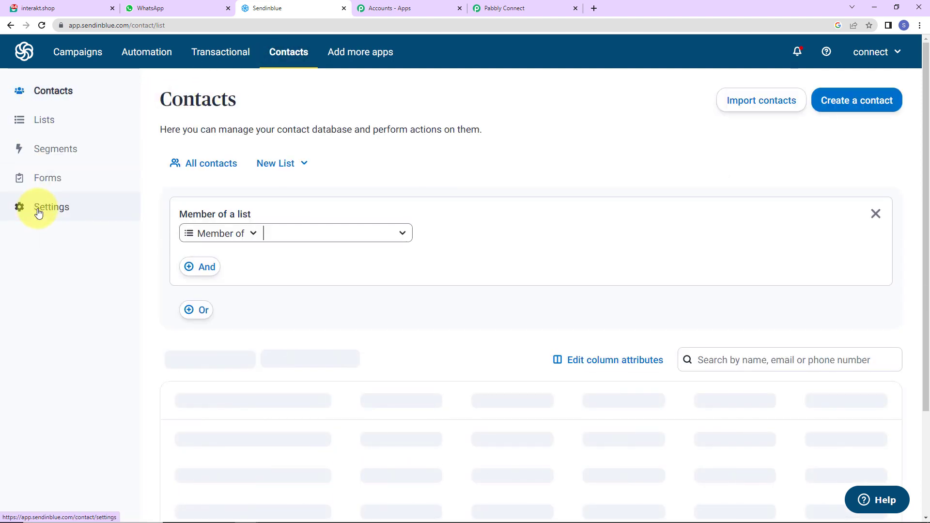
pyautogui.click(55, 208)
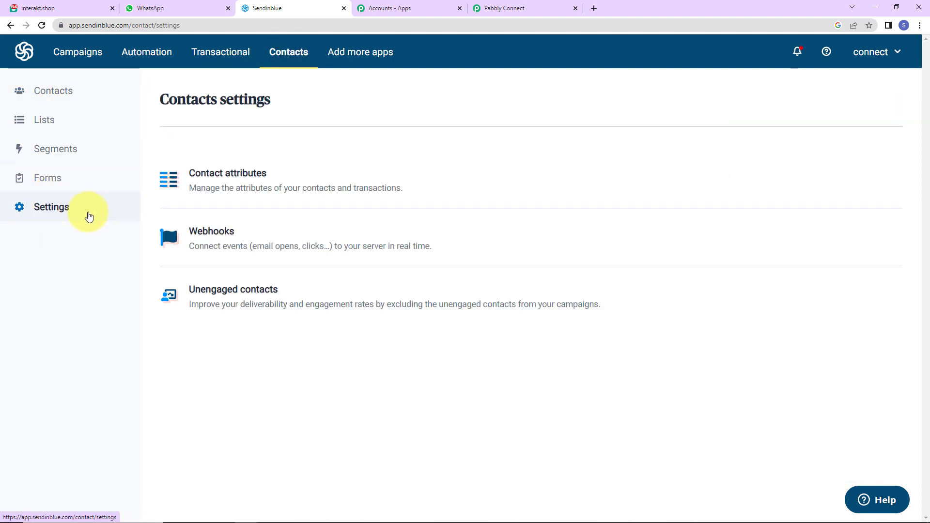
pyautogui.click(199, 236)
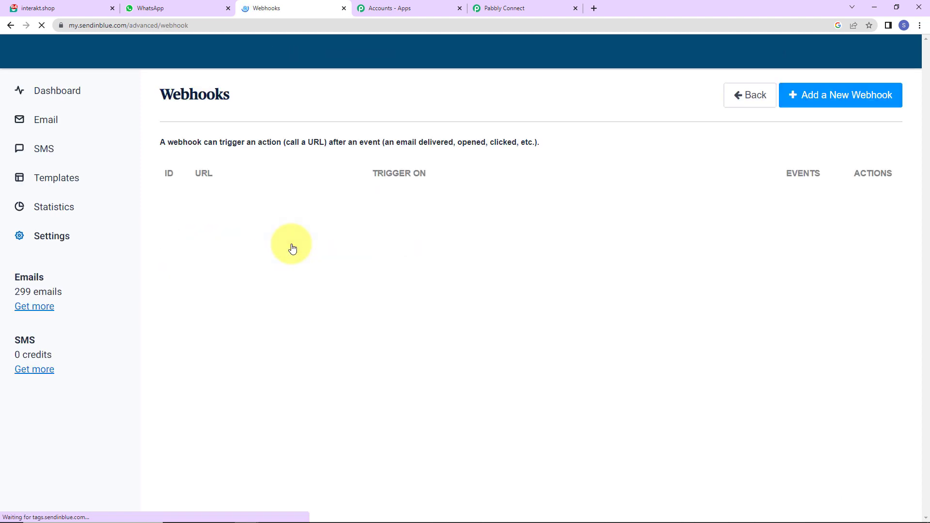
pyautogui.click(834, 103)
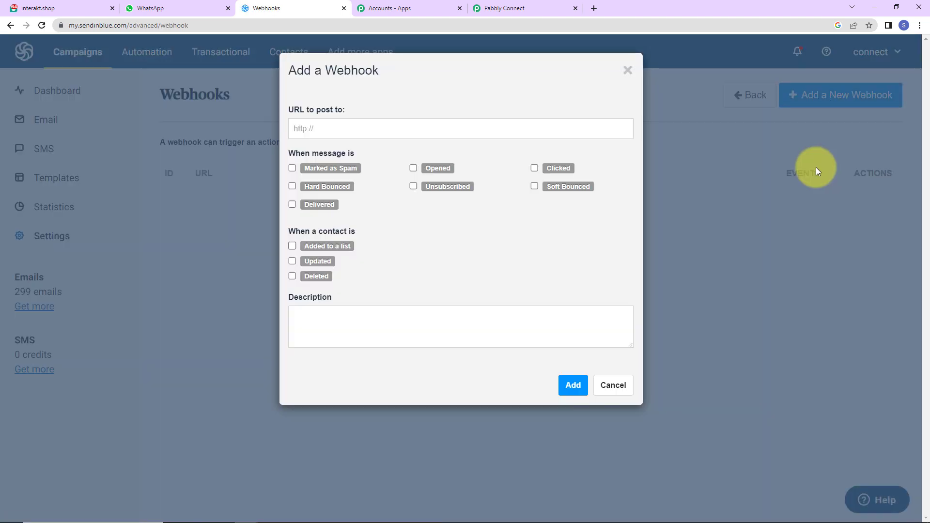
pyautogui.click(516, 9)
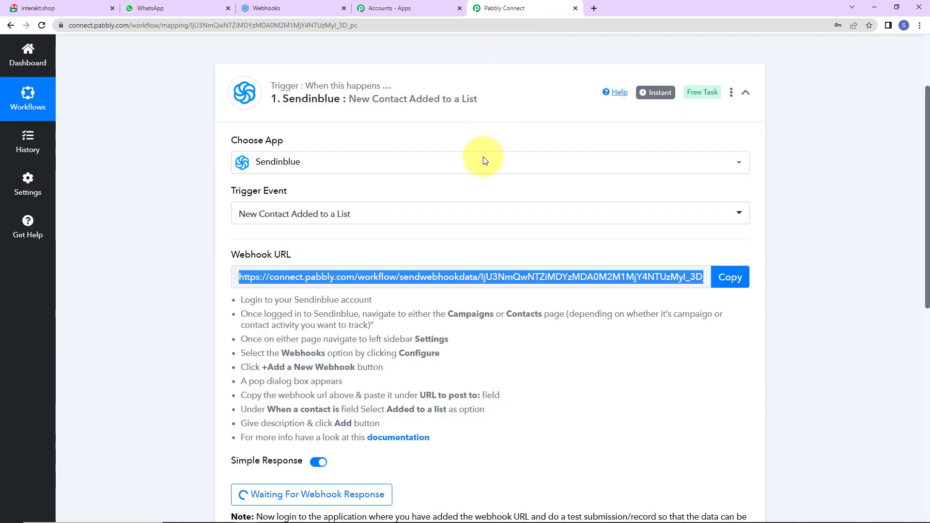
pyautogui.click(729, 277)
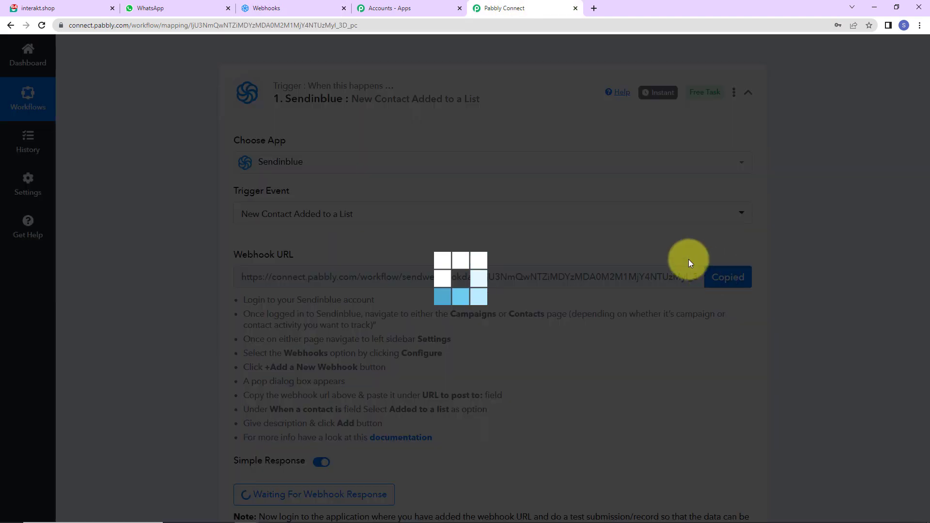
pyautogui.click(288, 11)
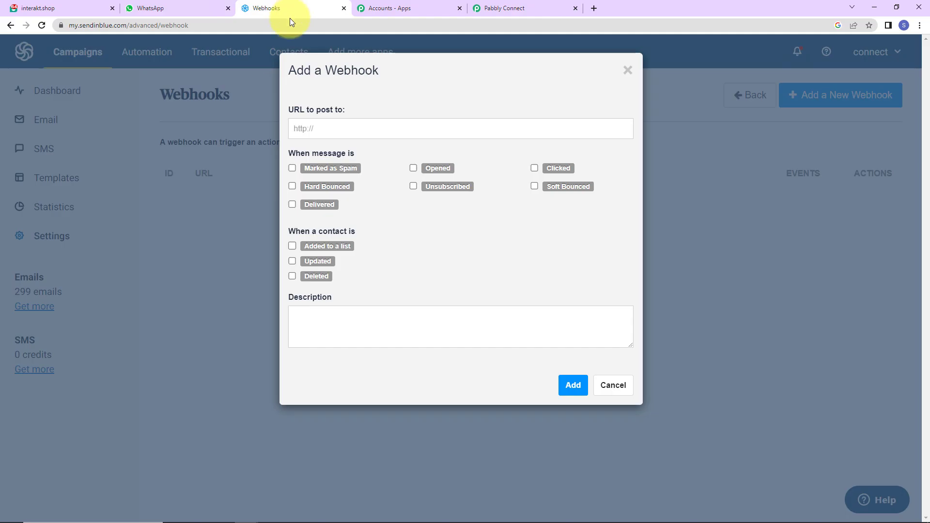
# - Paste the Pabbly URL, fire on 'Added to a list', and save the webhook (ID 793161)
pyautogui.click(359, 133)
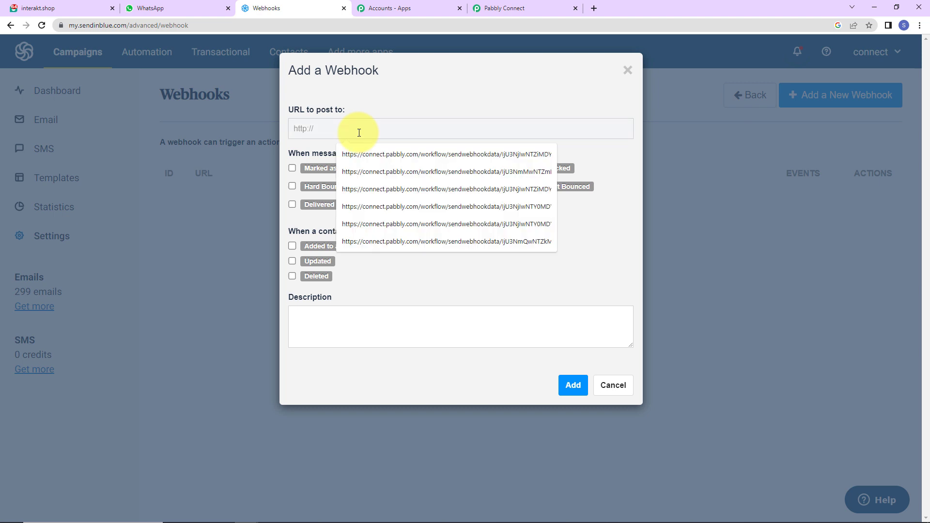
pyautogui.hotkey('ctrl', 'v')
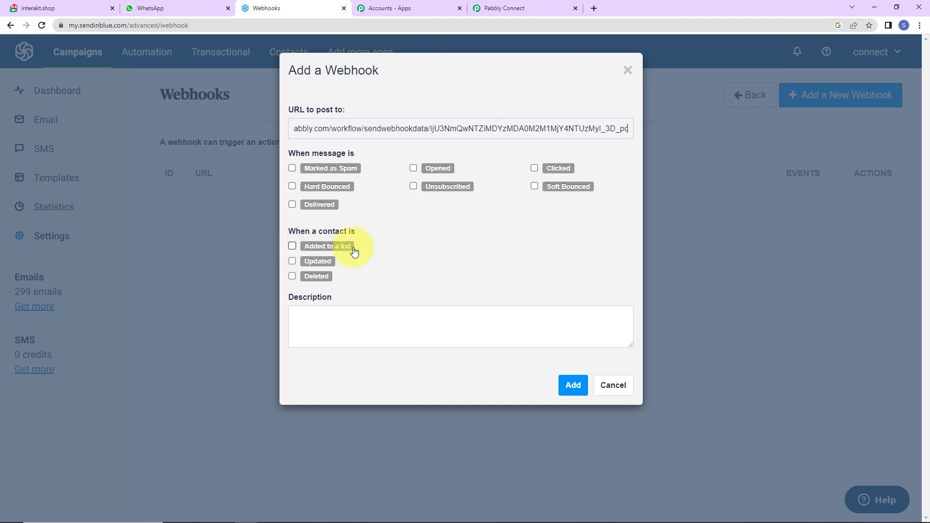
pyautogui.click(292, 246)
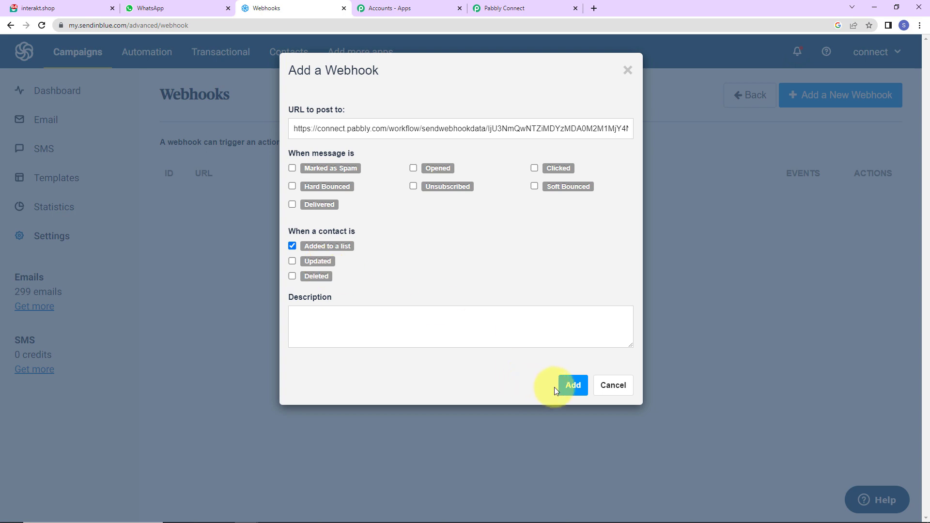
pyautogui.click(578, 381)
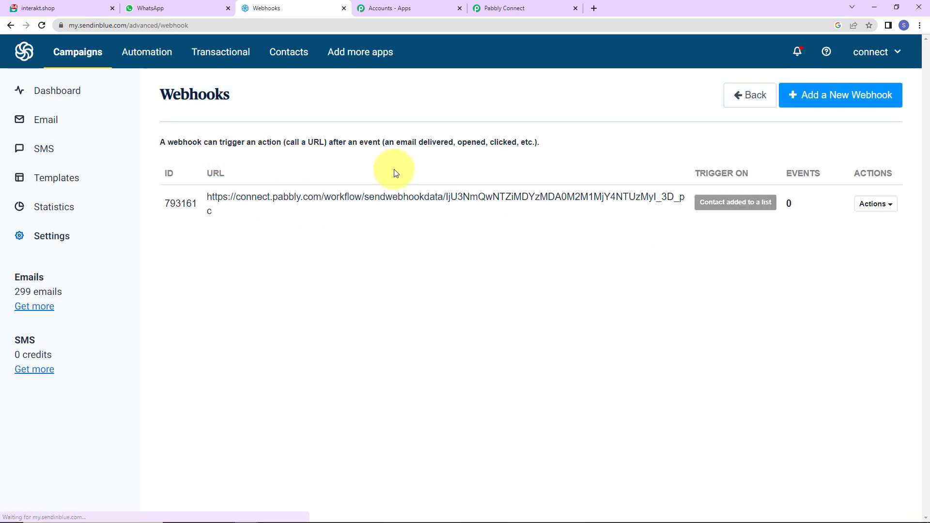
pyautogui.click(502, 11)
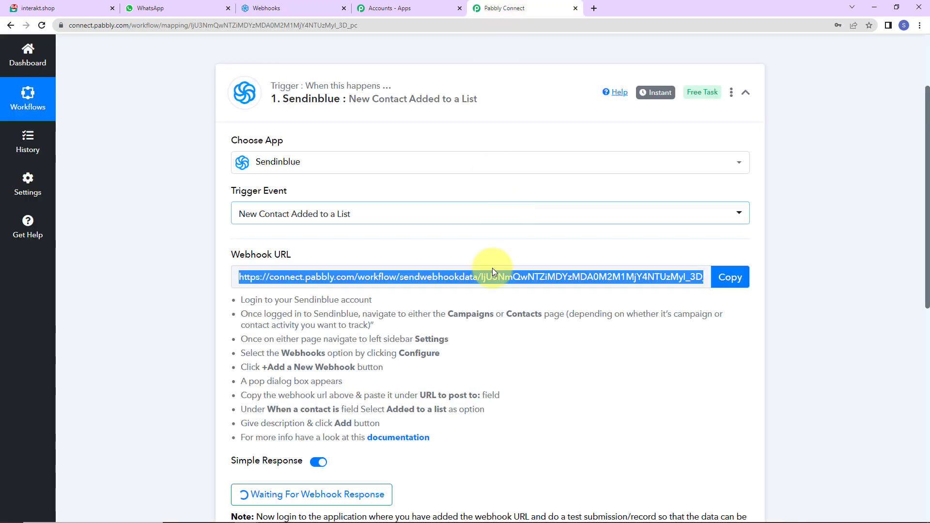
pyautogui.scroll(-7, 464, 295)
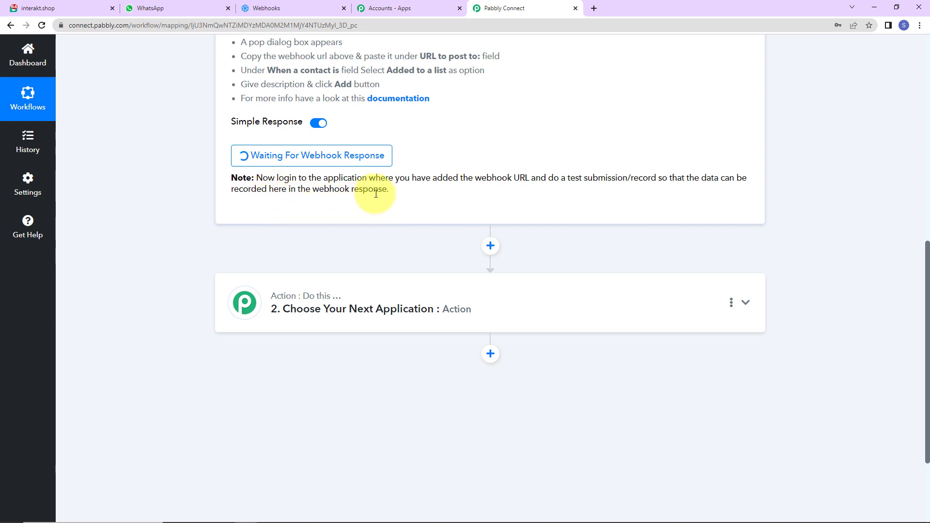
# - Open the Contact Form from Sendinblue's subscription forms and scroll through its settings
pyautogui.click(294, 8)
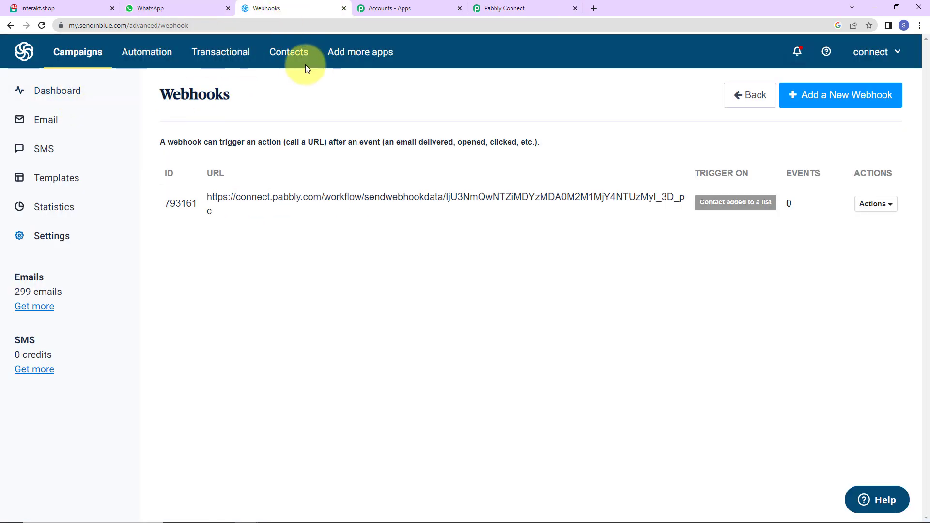
pyautogui.click(283, 56)
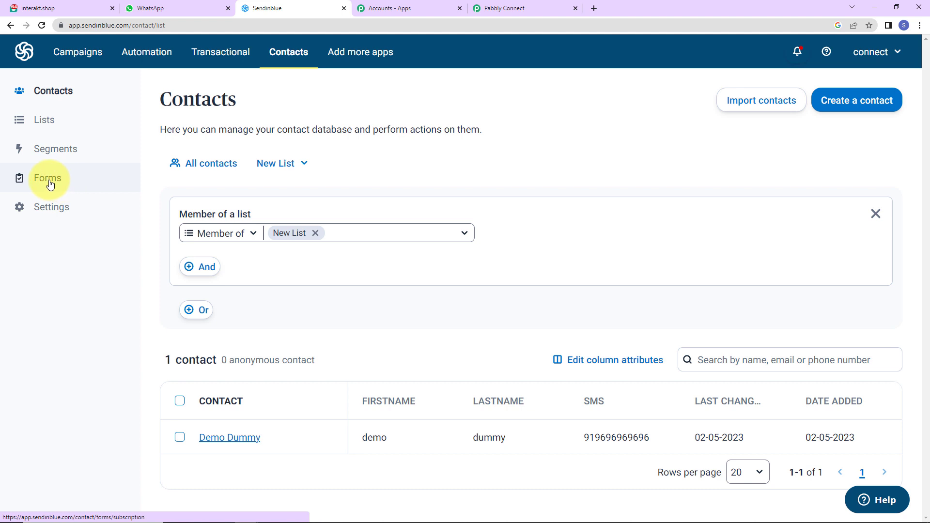
pyautogui.click(49, 179)
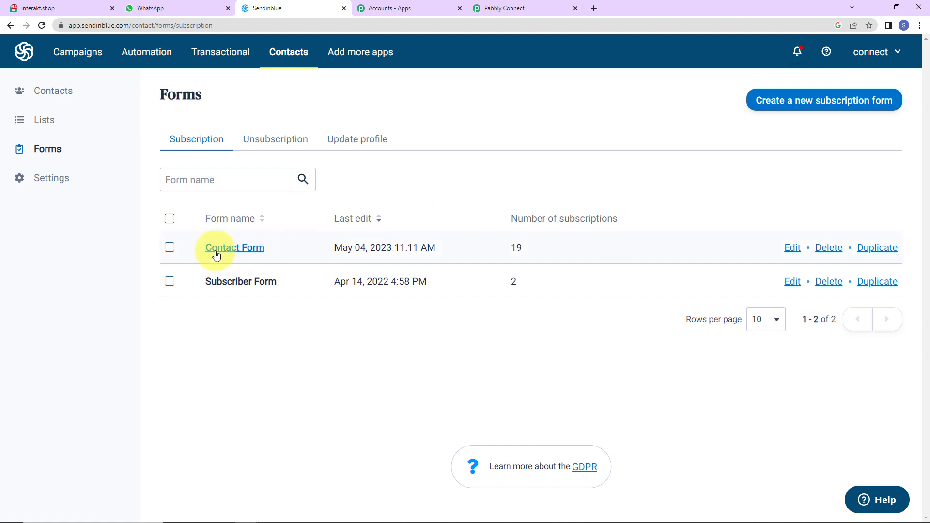
pyautogui.click(248, 250)
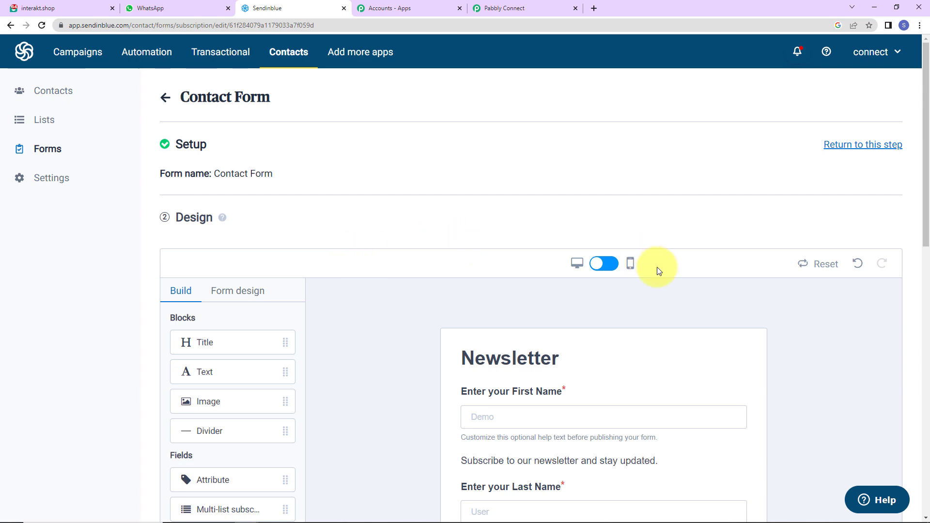
pyautogui.scroll(-2, 657, 266)
pyautogui.scroll(-2, 702, 283)
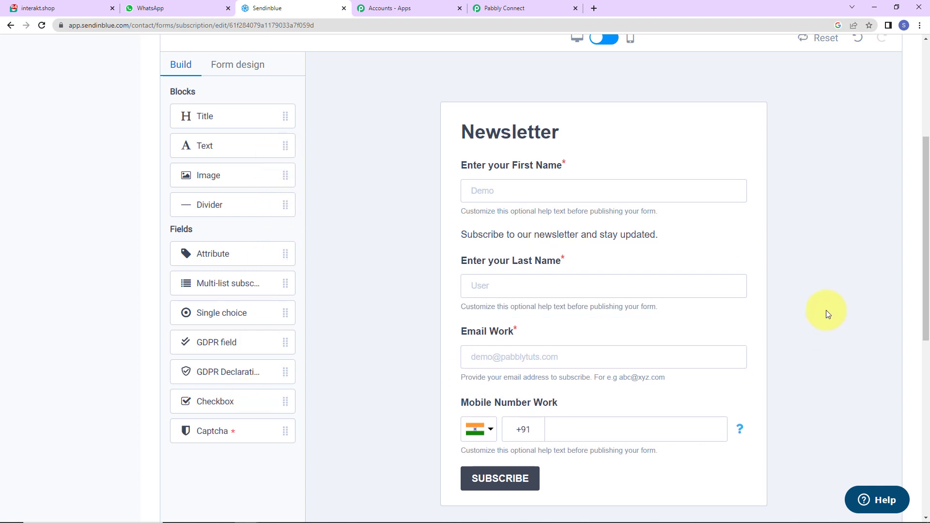
pyautogui.scroll(-4, 826, 310)
pyautogui.scroll(-2, 826, 301)
pyautogui.scroll(-2, 460, 349)
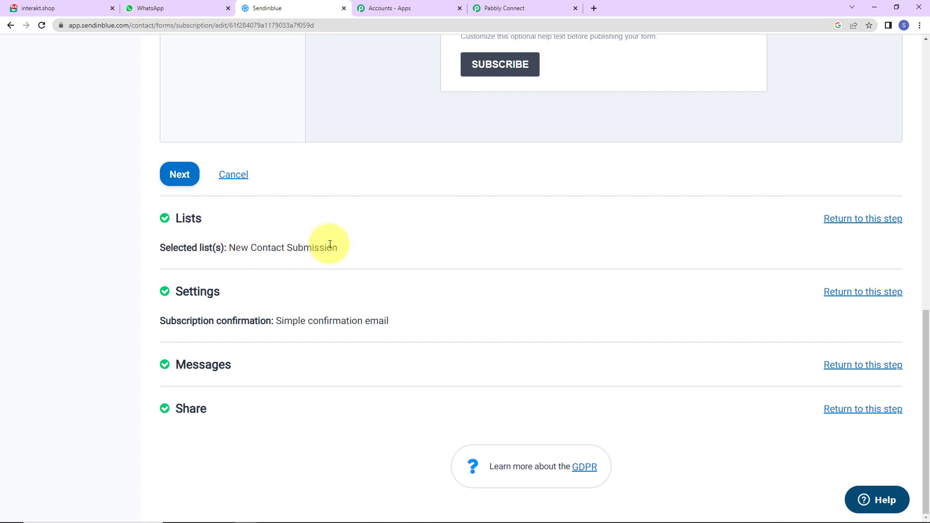
# - Advance the form to its Share step and copy the Quick share link
pyautogui.click(862, 409)
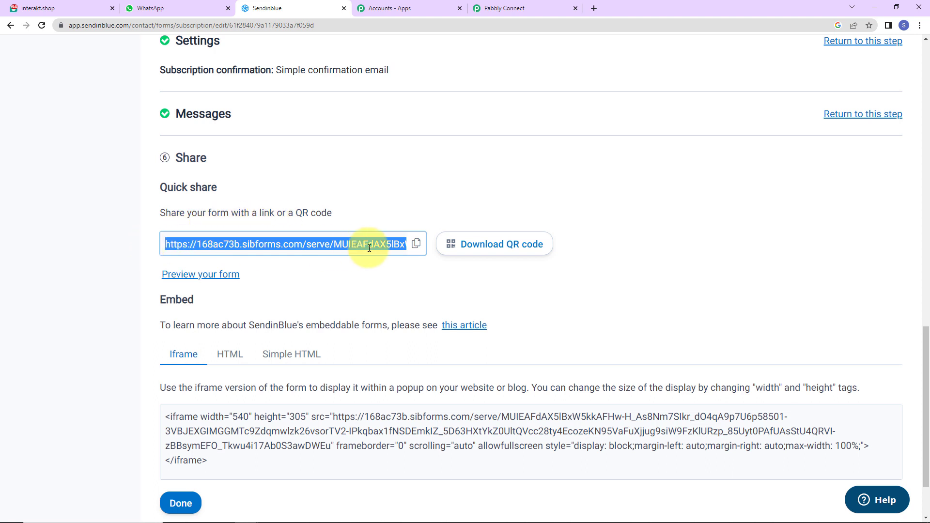
pyautogui.click(415, 243)
pyautogui.click(919, 25)
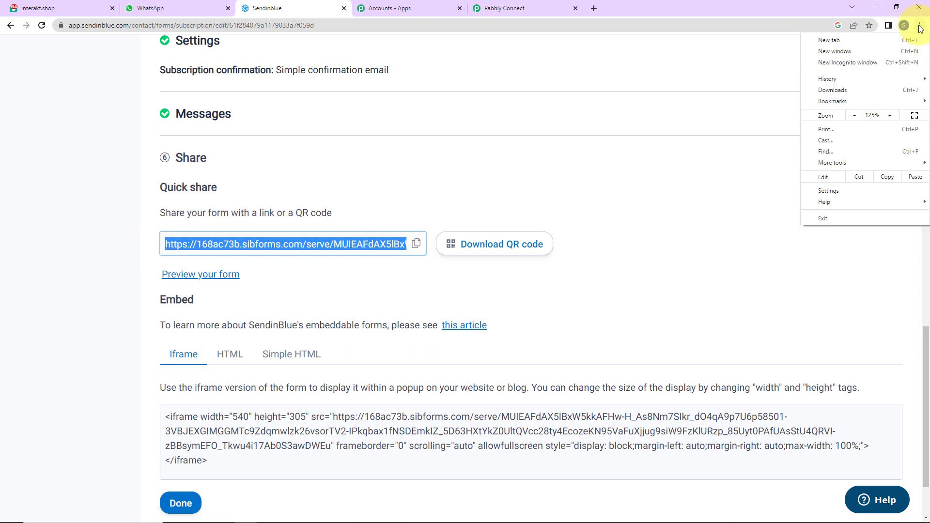
# - Load the copied Newsletter form link in a new Incognito window
pyautogui.click(847, 62)
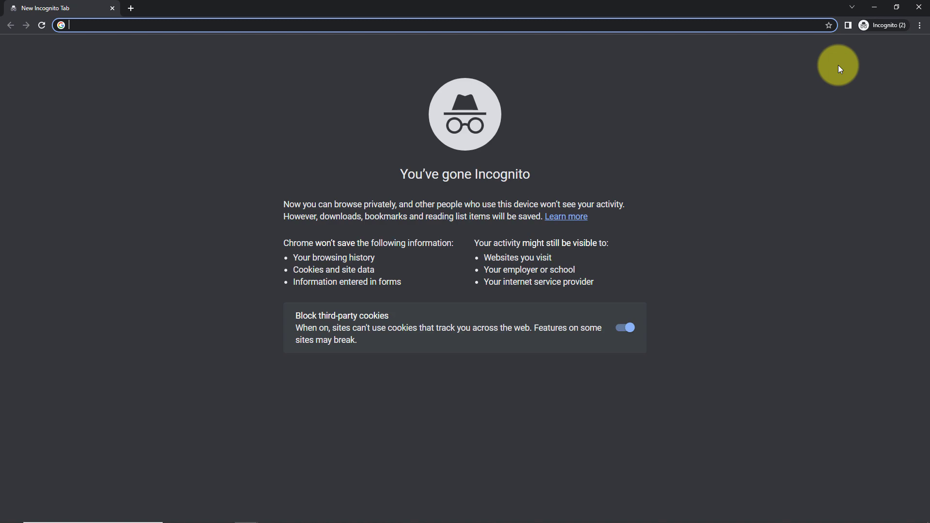
pyautogui.hotkey('ctrl', 'v')
pyautogui.press('Return')
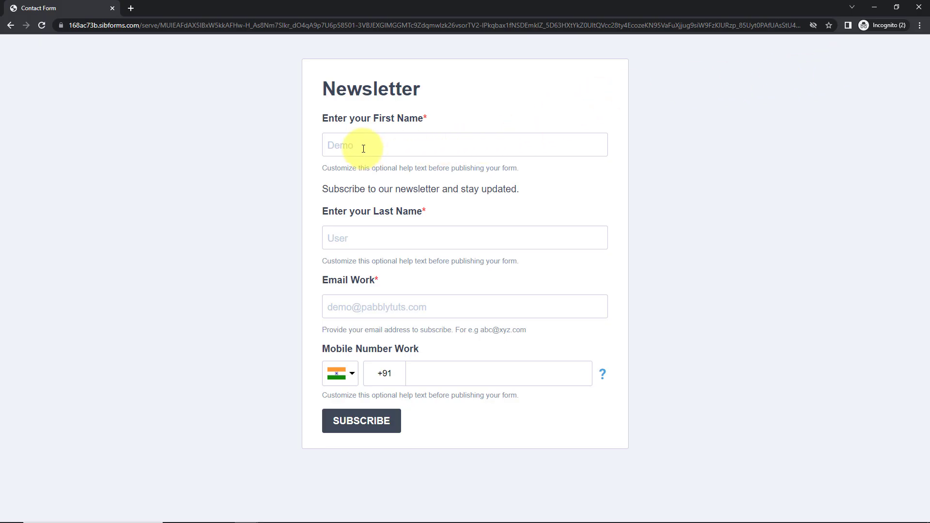
# - Subscribe a test contact with first name, last name, email and saved mobile number, then return to Pabbly
pyautogui.click(364, 149)
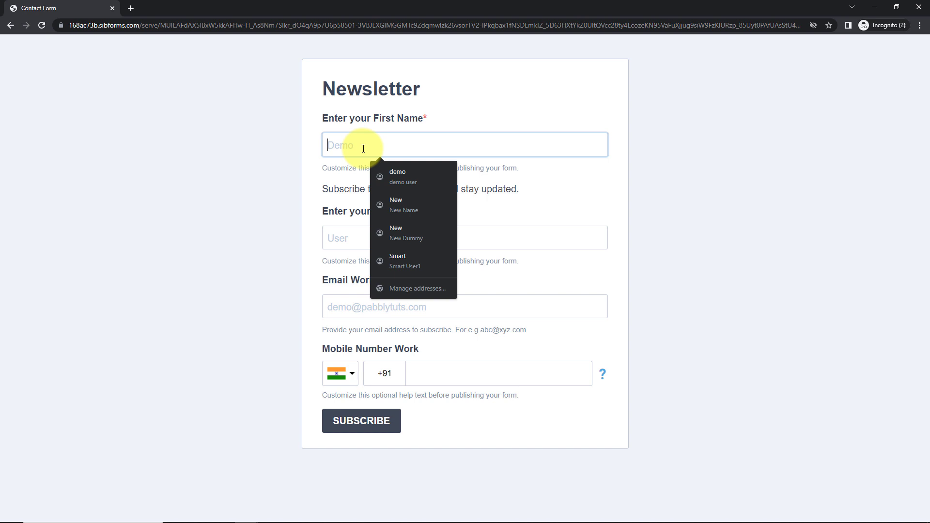
pyautogui.write('New')
pyautogui.press('Tab')
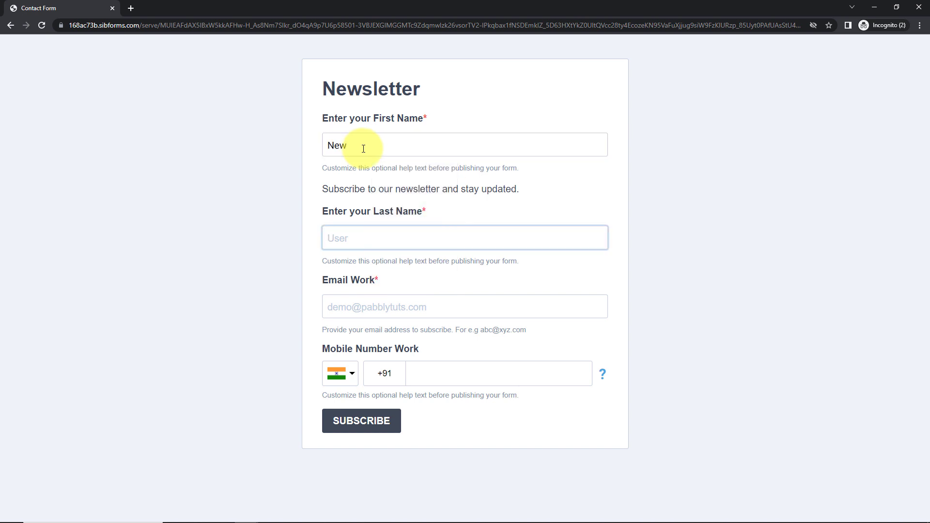
pyautogui.write('User123')
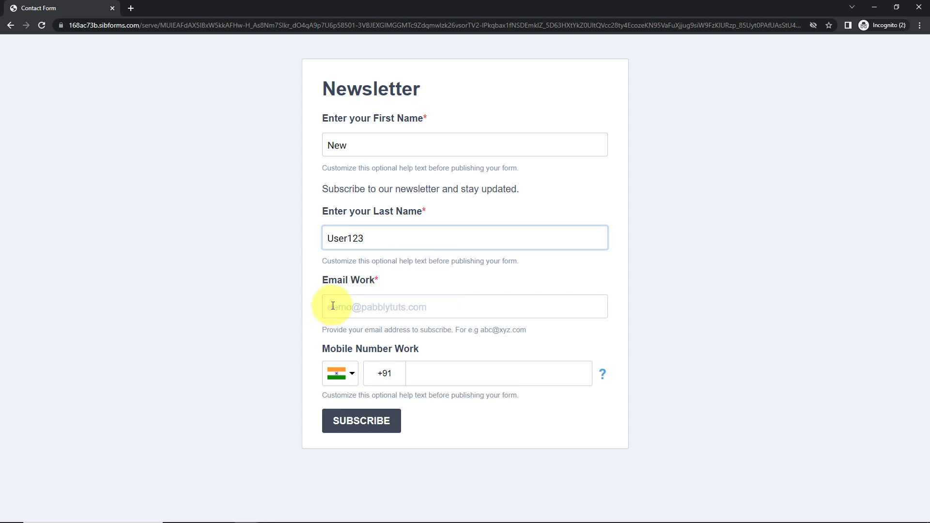
pyautogui.click(333, 307)
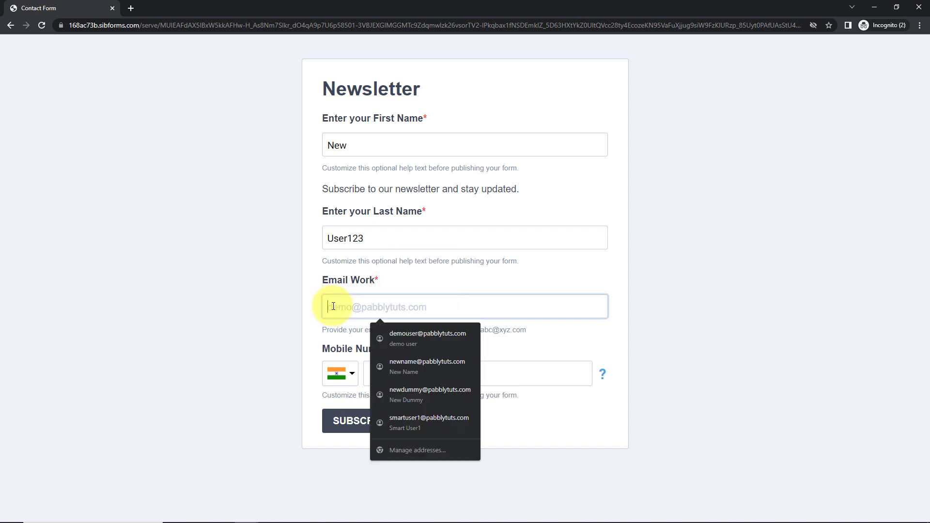
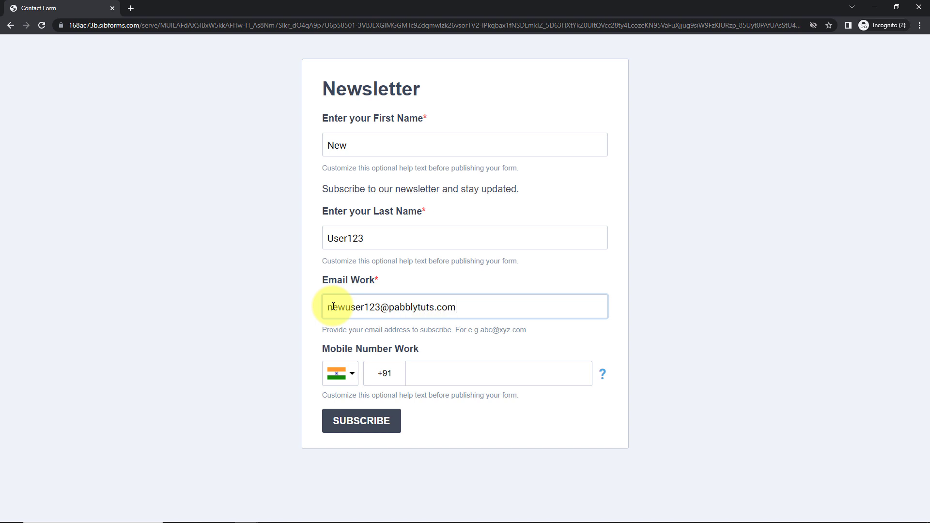
pyautogui.click(420, 375)
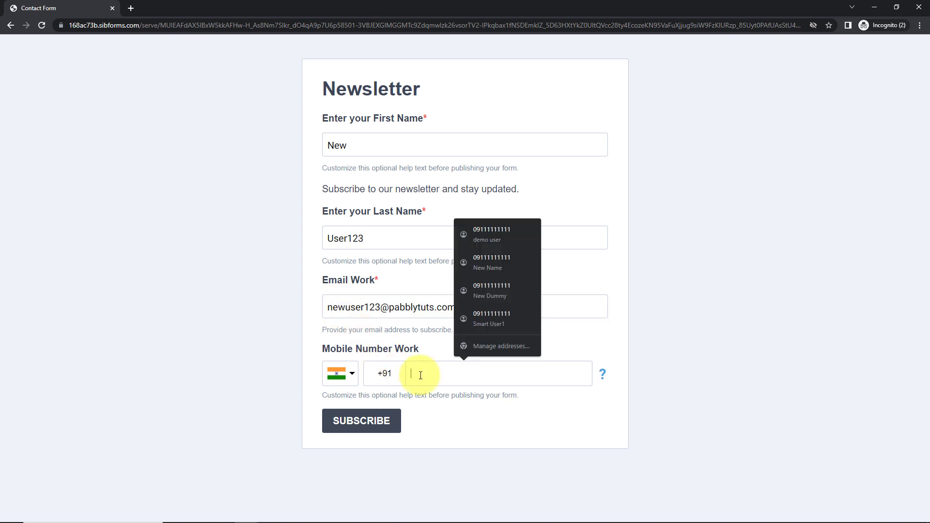
pyautogui.click(491, 318)
pyautogui.click(373, 427)
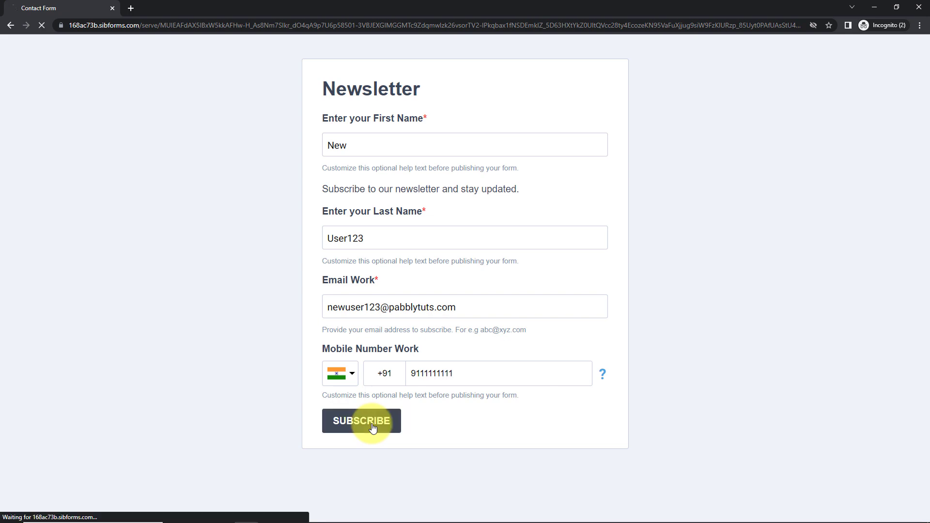
pyautogui.click(883, 6)
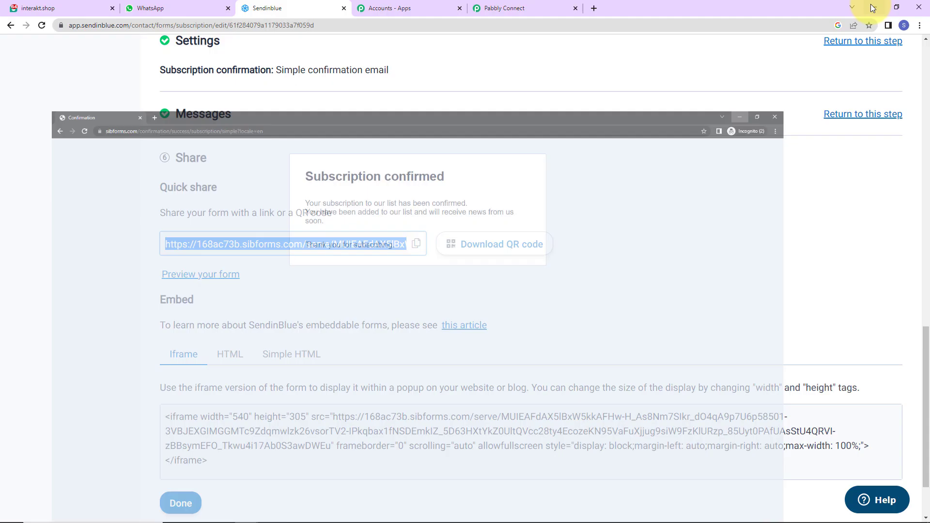
pyautogui.click(515, 9)
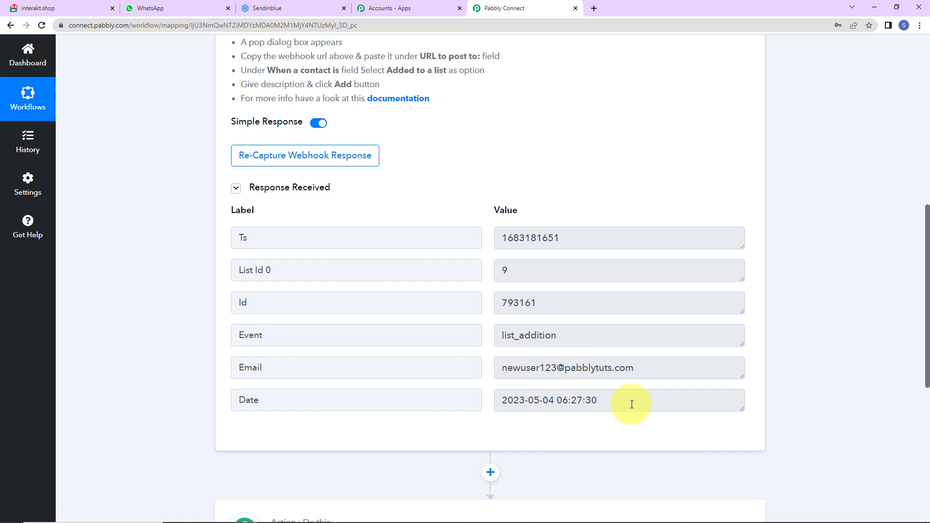
# - Make action step 2 Sendinblue 'Get a Contact Information' using the existing Sendinblue #4 connection
pyautogui.scroll(-5, 623, 297)
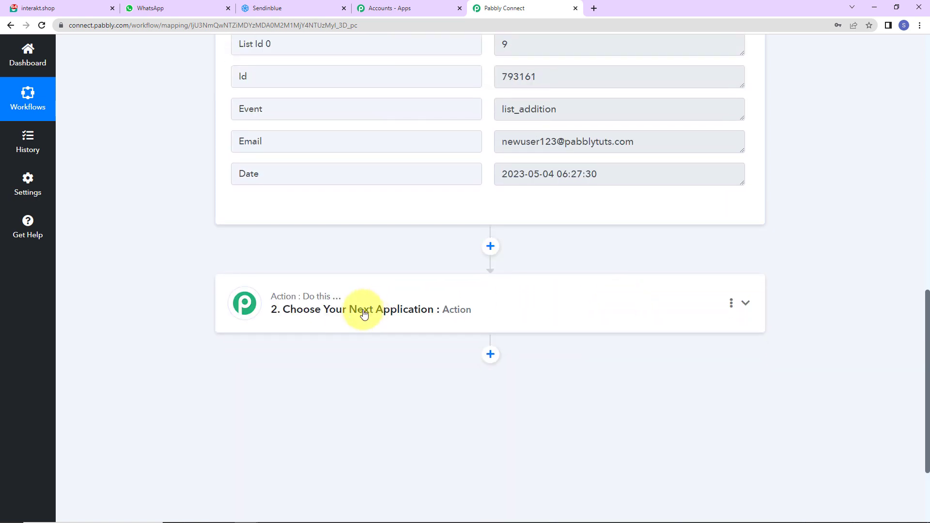
pyautogui.click(337, 331)
pyautogui.click(346, 373)
pyautogui.write('s')
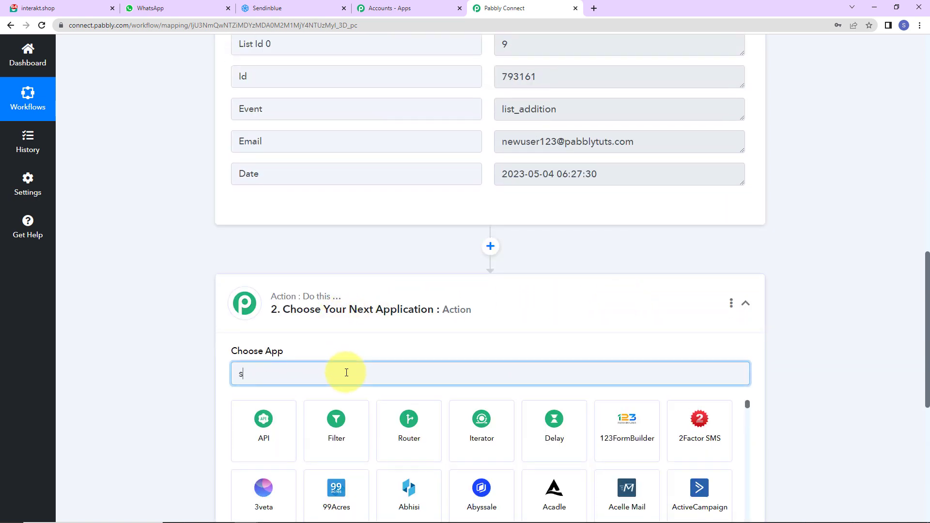
pyautogui.write('endi')
pyautogui.click(396, 444)
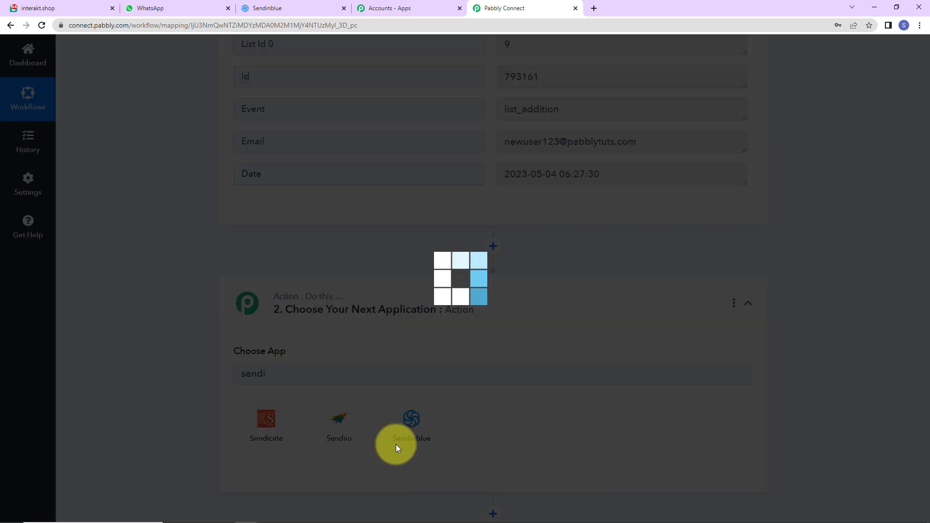
pyautogui.scroll(-2, 274, 389)
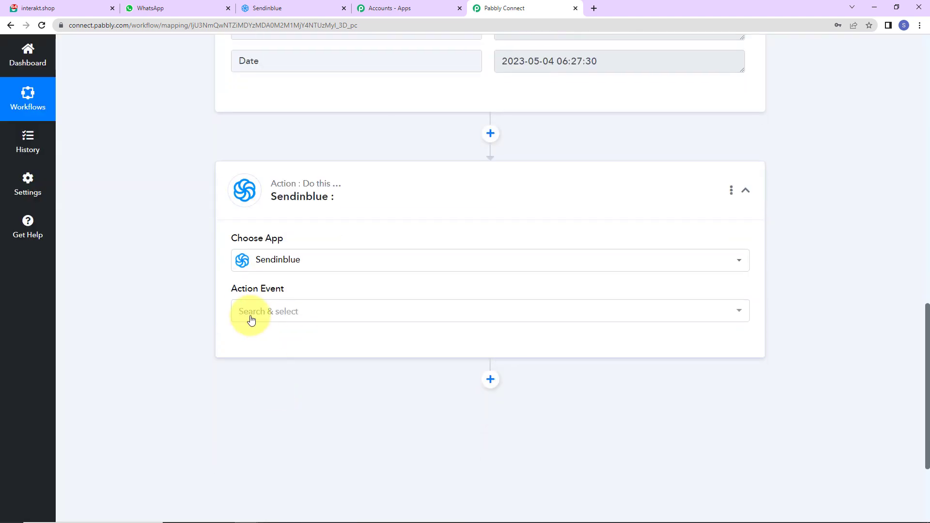
pyautogui.click(250, 320)
pyautogui.click(268, 210)
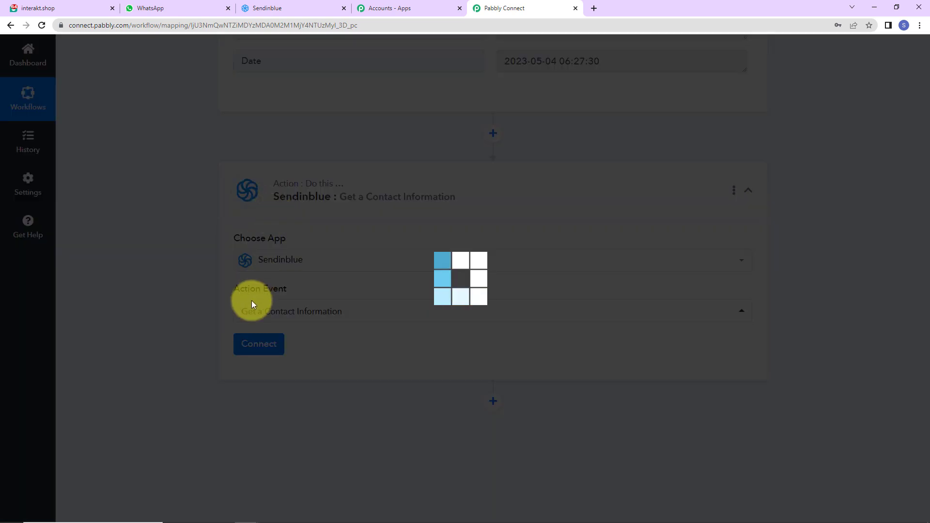
pyautogui.click(254, 349)
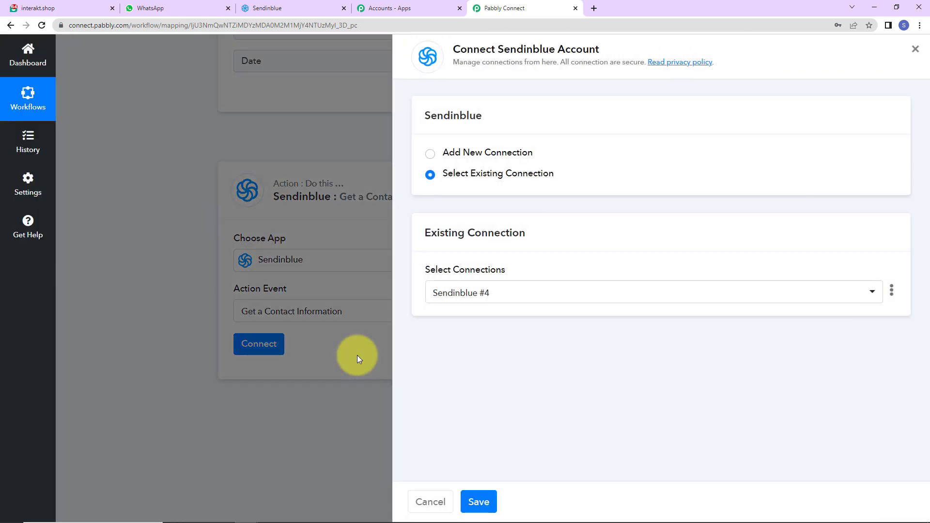
pyautogui.click(479, 501)
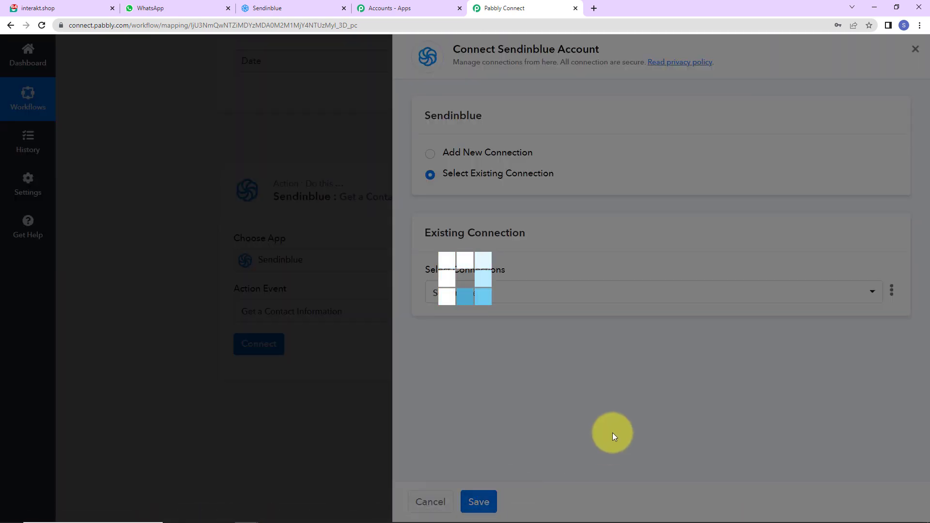
# - Replace the fixed Email value with the trigger step's mapped Email
pyautogui.scroll(-2, 607, 431)
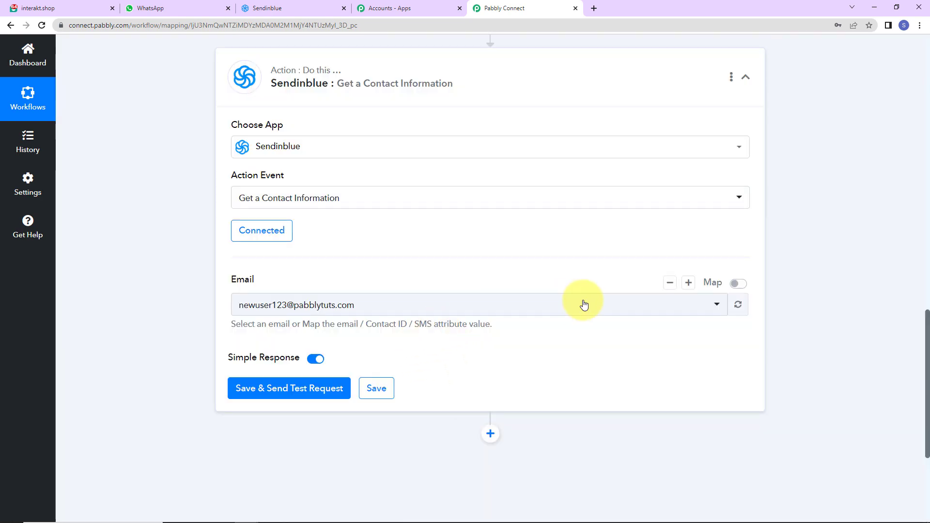
pyautogui.click(736, 284)
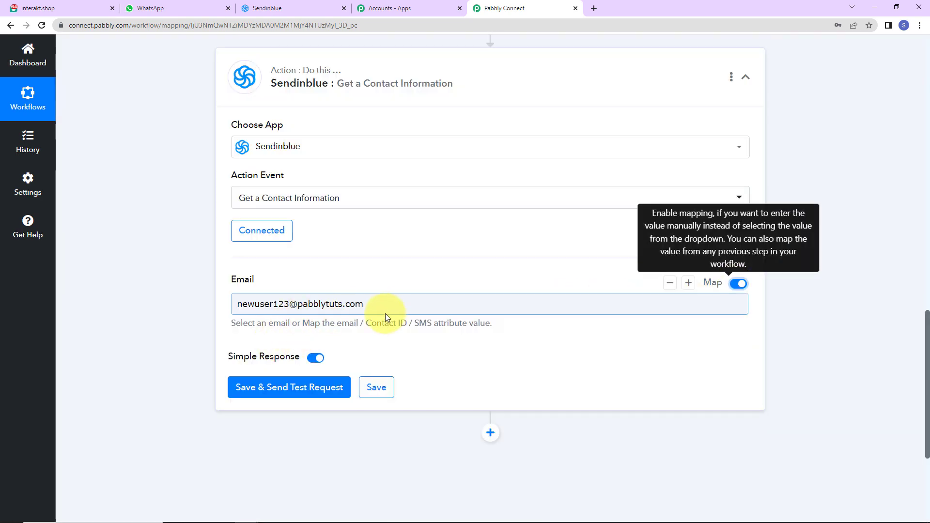
pyautogui.tripleClick(446, 307)
pyautogui.press('BackSpace')
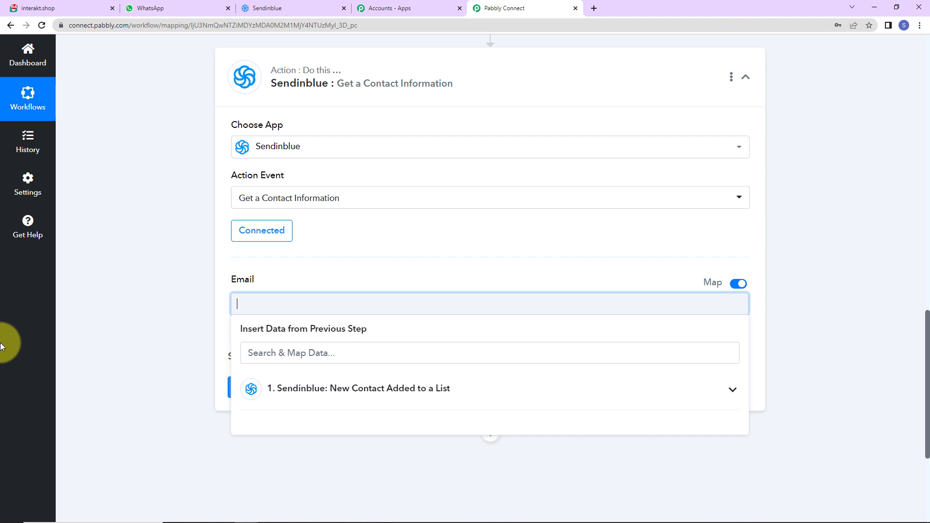
pyautogui.click(242, 303)
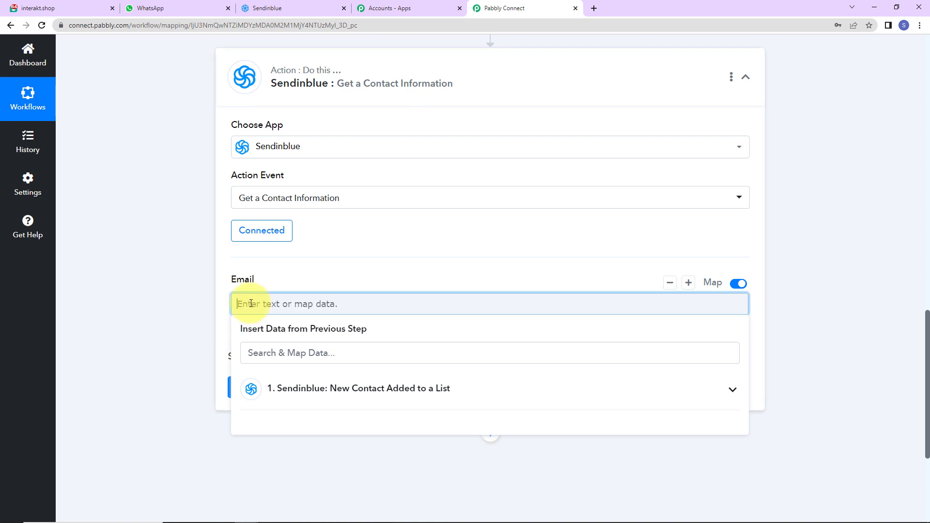
pyautogui.click(293, 387)
pyautogui.scroll(-2, 339, 436)
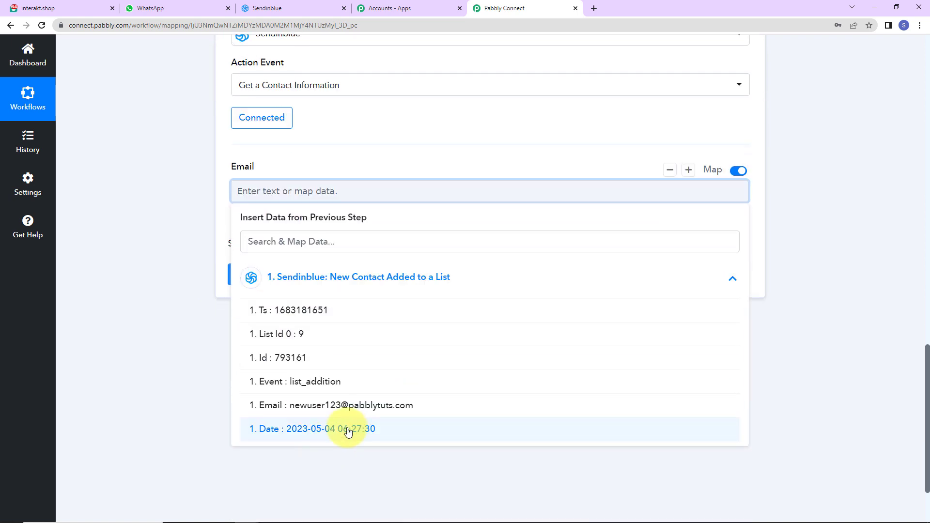
pyautogui.click(352, 405)
pyautogui.click(170, 226)
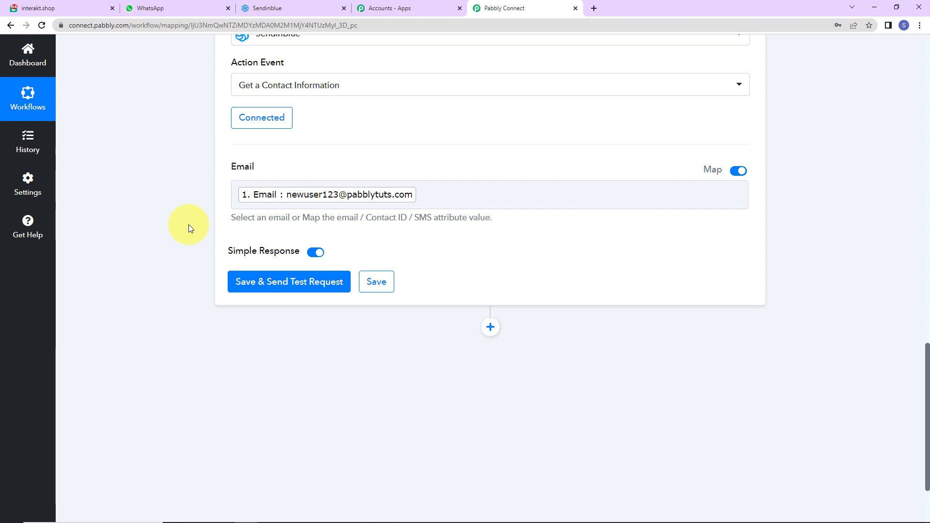
# - Save and test the lookup, which returns the contact's names and SMS, and add another action step
pyautogui.click(255, 280)
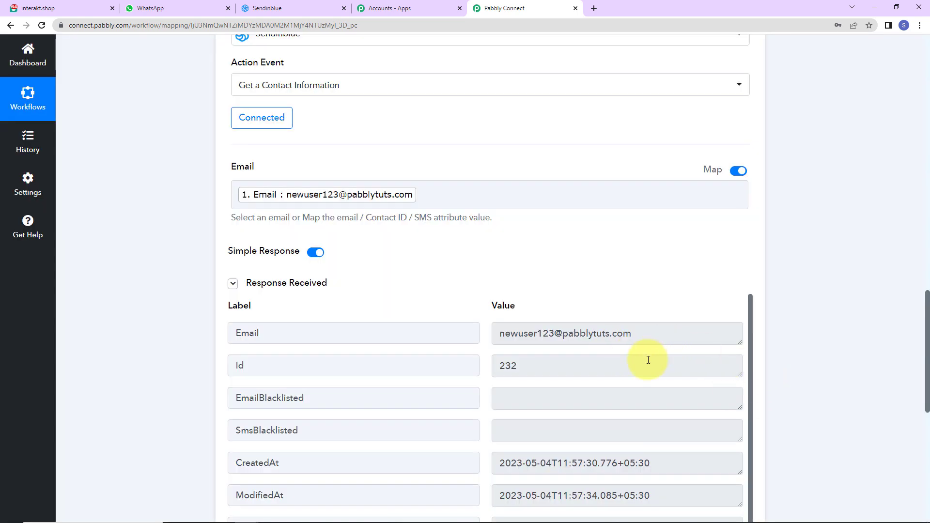
pyautogui.scroll(-3, 635, 371)
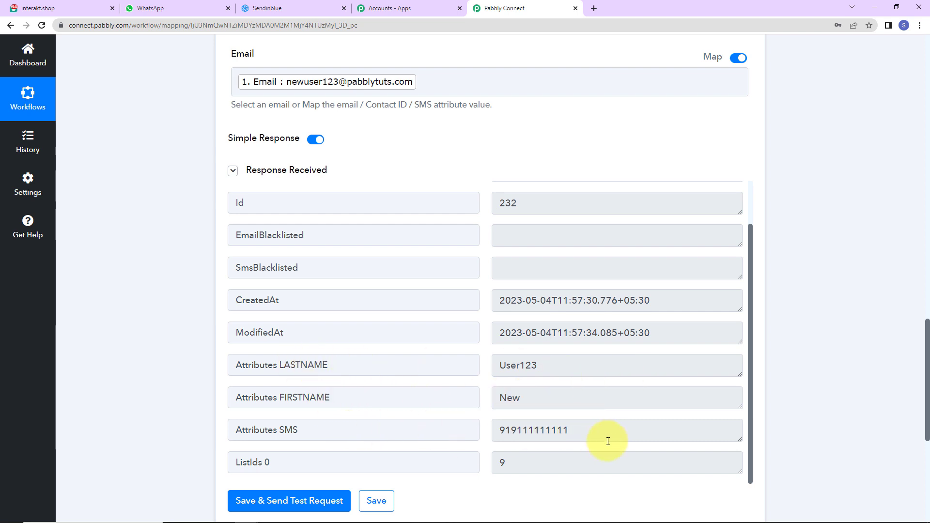
pyautogui.scroll(-2, 618, 411)
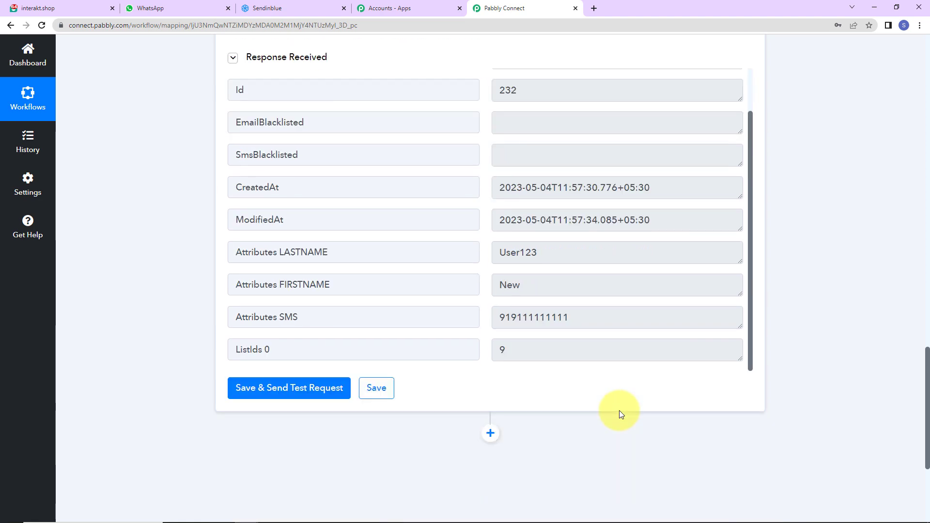
pyautogui.scroll(-2, 619, 410)
pyautogui.scroll(-2, 620, 411)
pyautogui.click(490, 225)
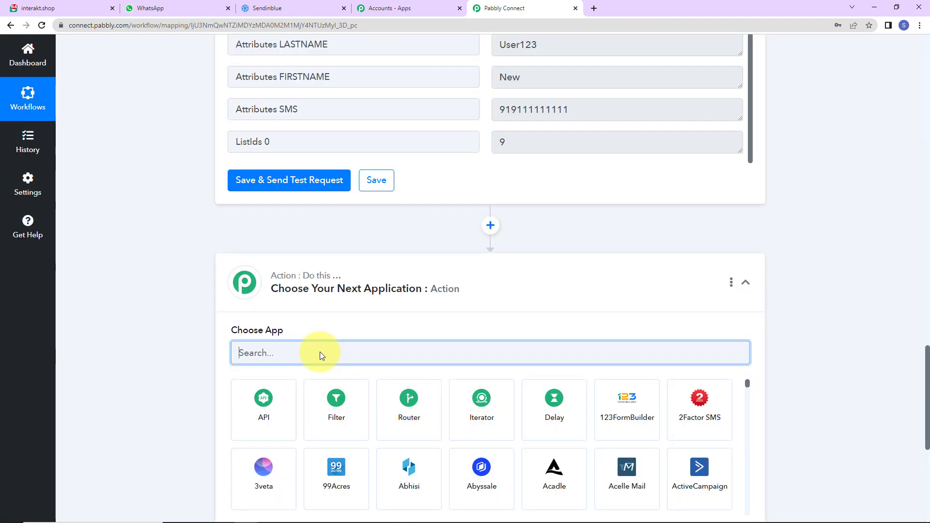
# - Set the new action to Interakt 'Send WhatsApp Template Message' and begin connecting the Interakt account
pyautogui.write('int')
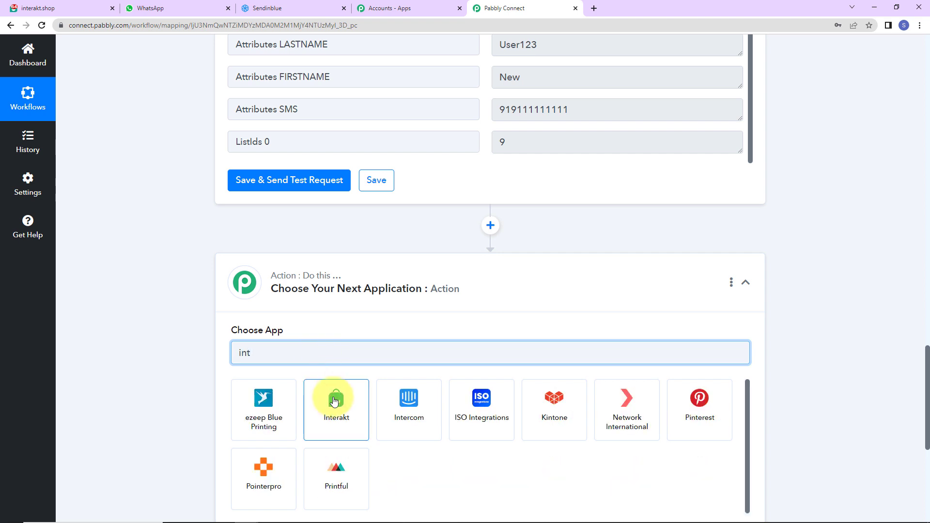
pyautogui.click(335, 396)
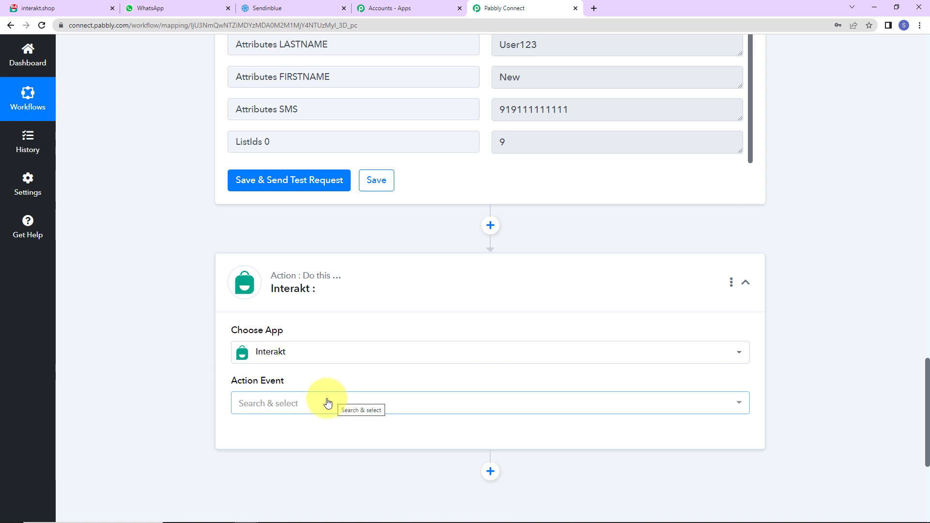
pyautogui.click(272, 404)
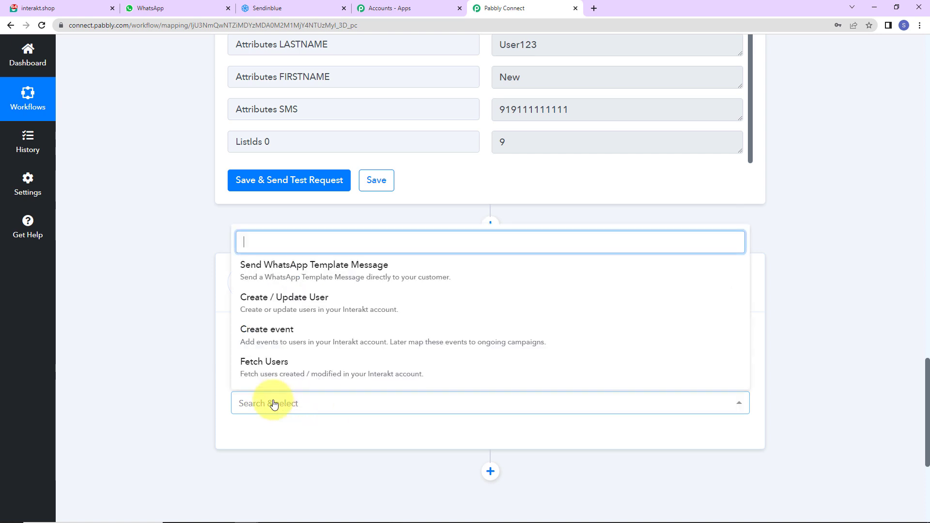
pyautogui.click(271, 266)
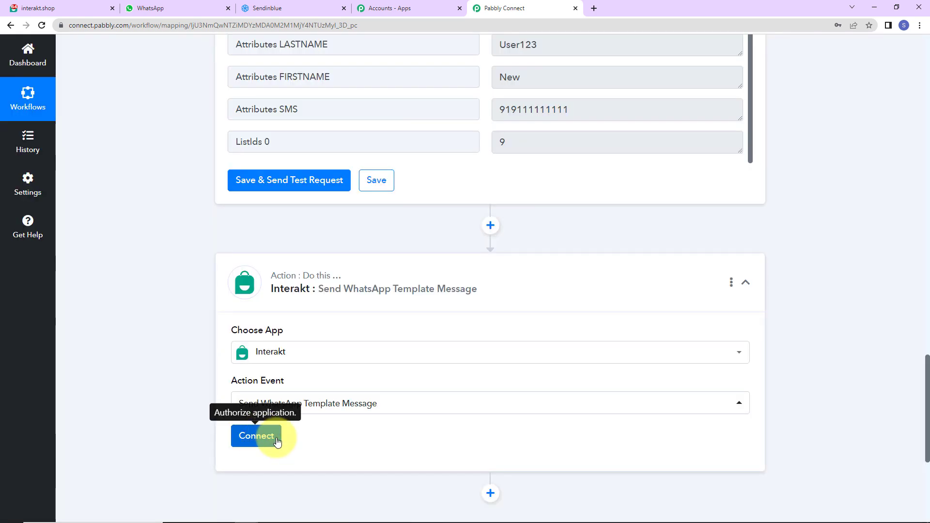
pyautogui.click(256, 436)
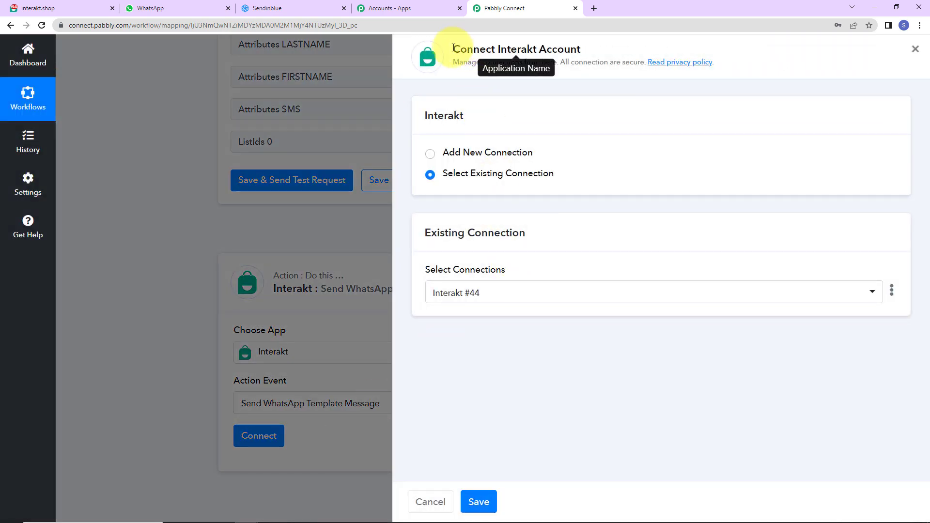
# - Save a new Interakt connection (#45) using the Secret Key copied from Interakt's Developer Settings
pyautogui.moveTo(453, 48); pyautogui.dragTo(608, 50)
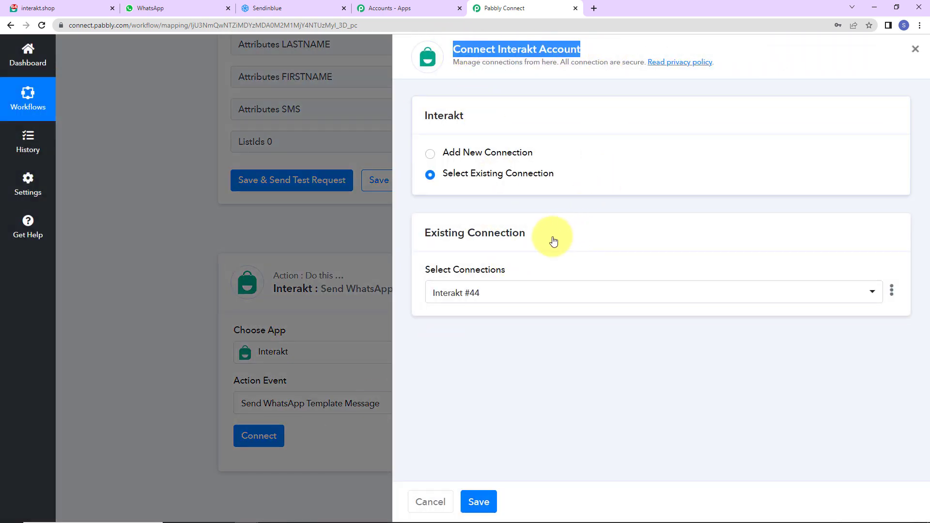
pyautogui.click(430, 154)
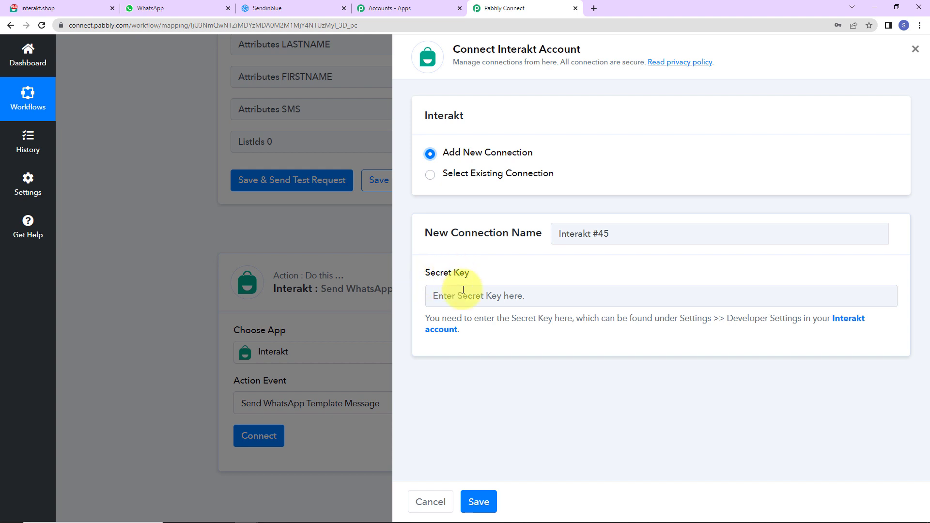
pyautogui.click(850, 318)
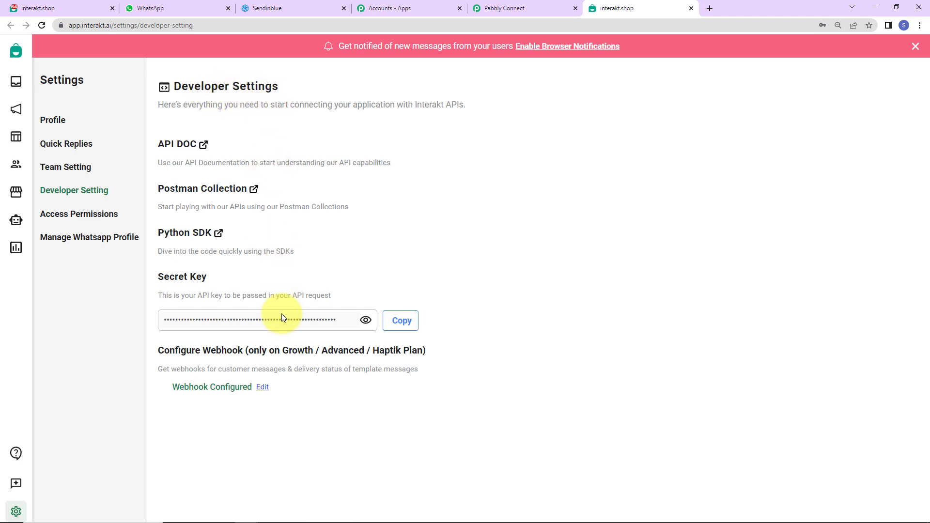
pyautogui.click(402, 321)
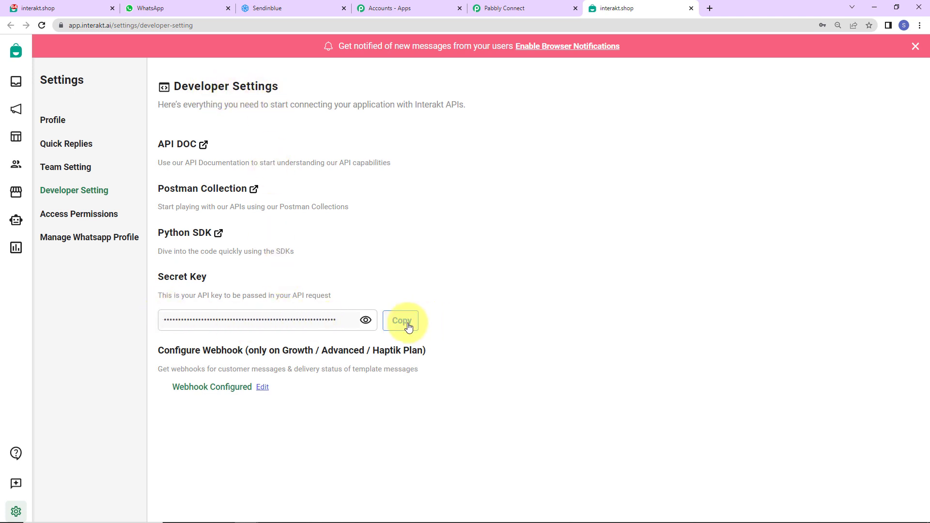
pyautogui.click(523, 9)
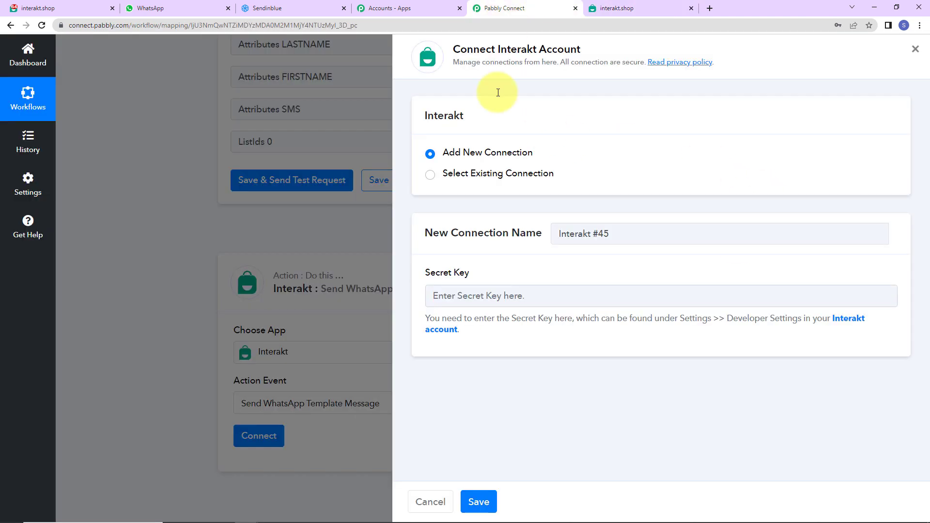
pyautogui.click(469, 296)
pyautogui.hotkey('ctrl', 'v')
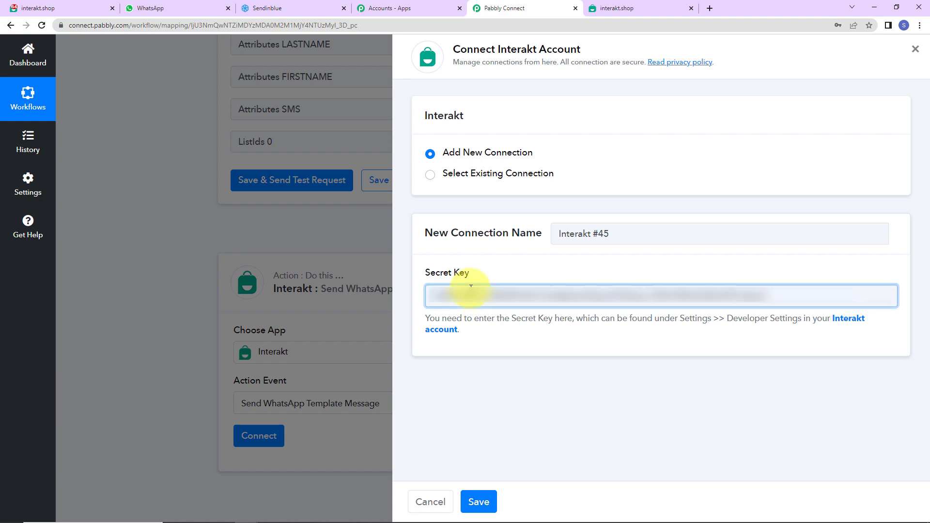
pyautogui.click(478, 502)
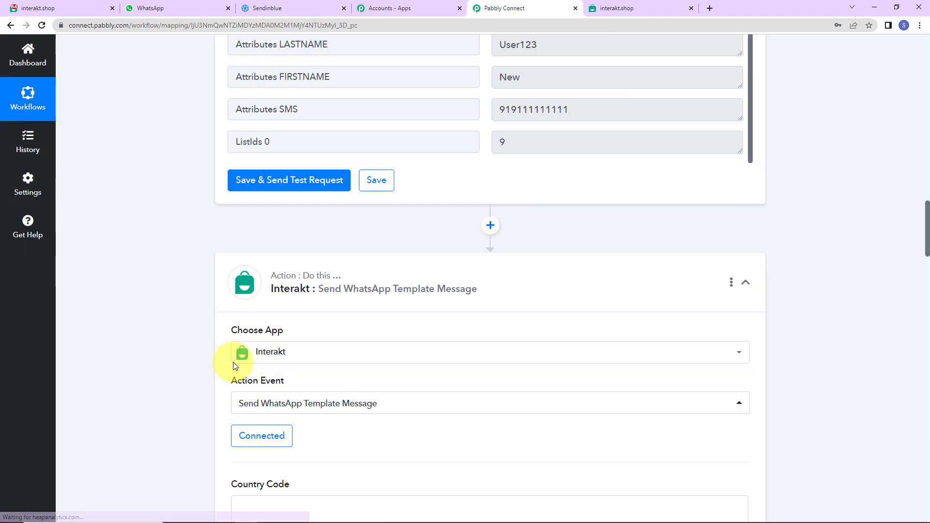
# - Map Full Phone Number to '+' plus the contact's SMS attribute, then open Interakt's WhatsApp templates
pyautogui.scroll(-7, 461, 337)
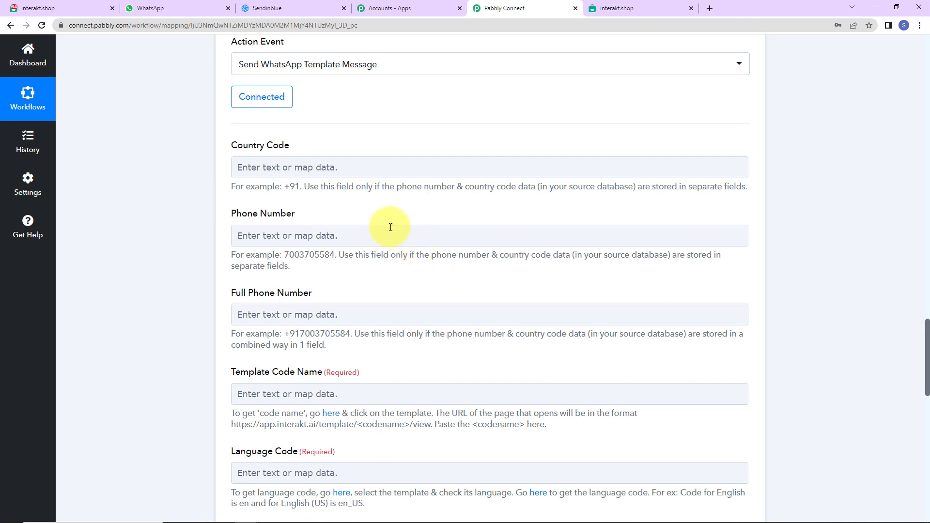
pyautogui.click(381, 172)
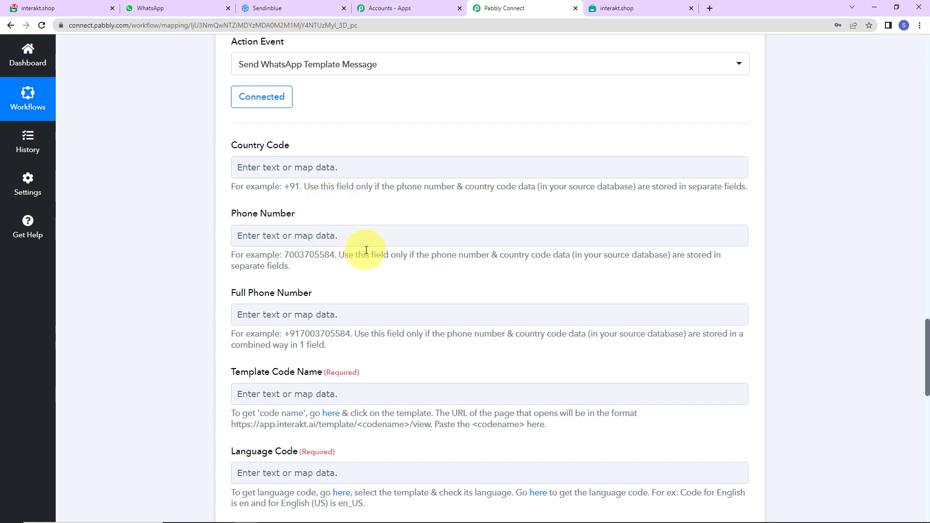
pyautogui.scroll(-2, 366, 250)
pyautogui.scroll(8, 366, 250)
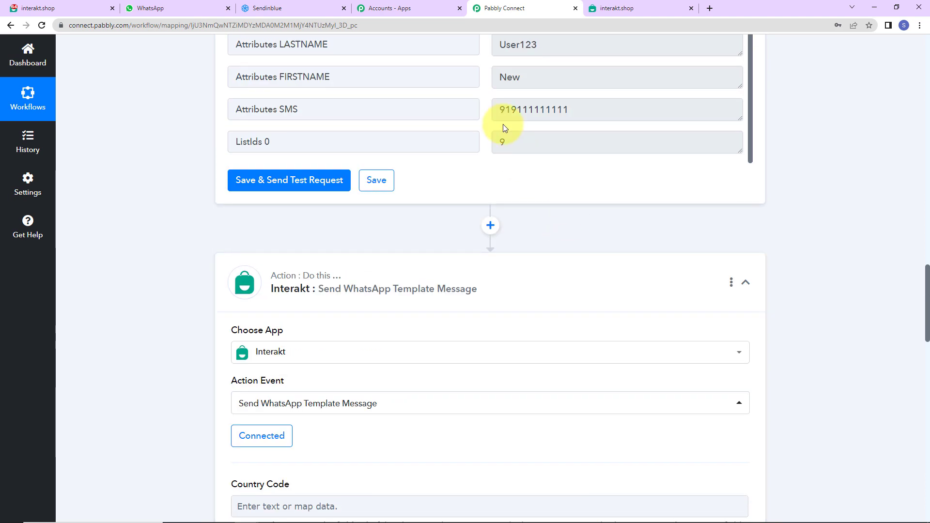
pyautogui.scroll(1, 500, 244)
pyautogui.scroll(-5, 414, 290)
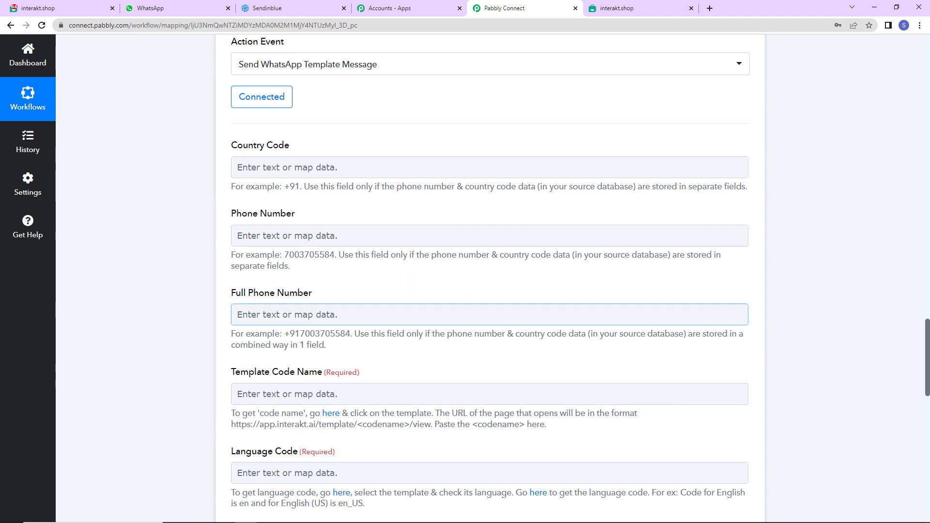
pyautogui.click(254, 320)
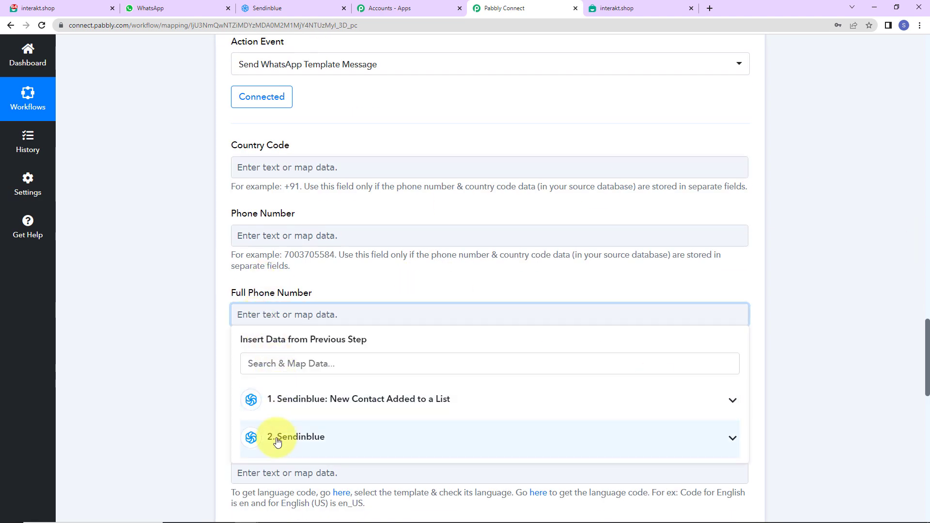
pyautogui.click(269, 380)
pyautogui.scroll(-4, 348, 481)
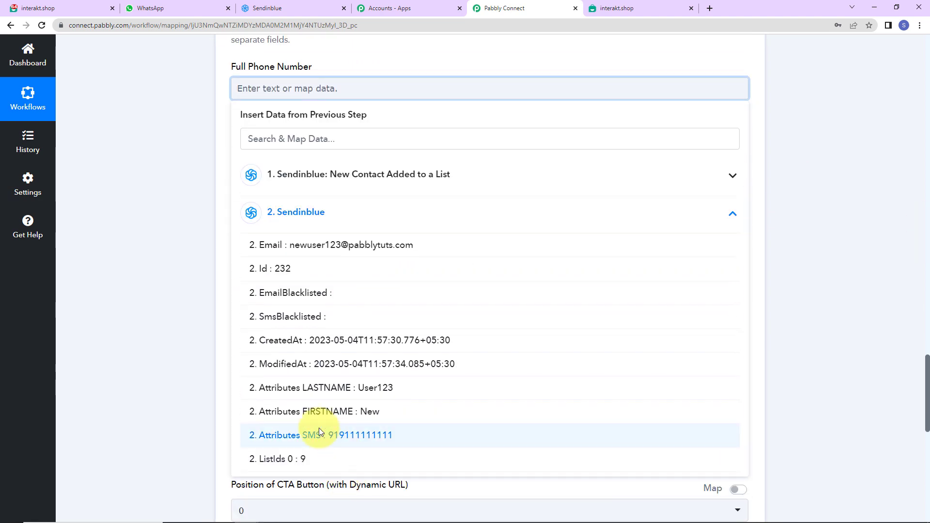
pyautogui.click(339, 432)
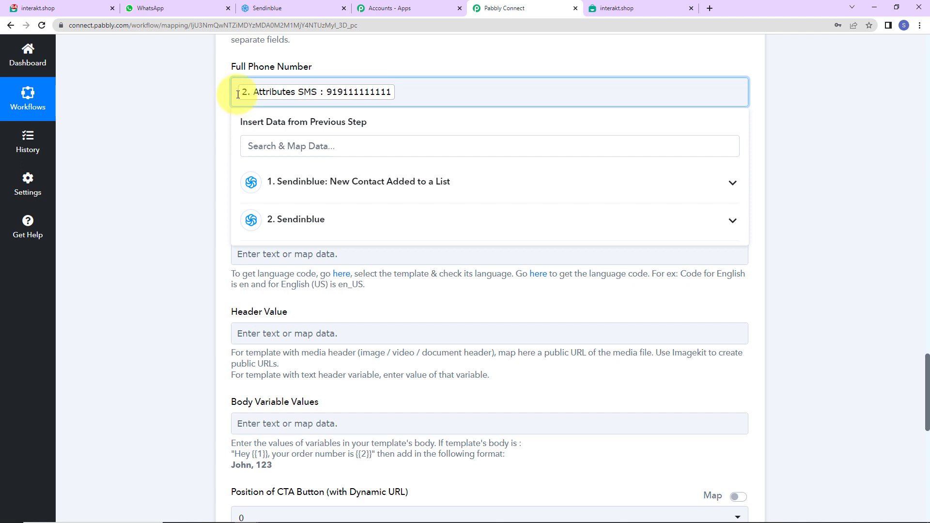
pyautogui.write('+')
pyautogui.click(197, 115)
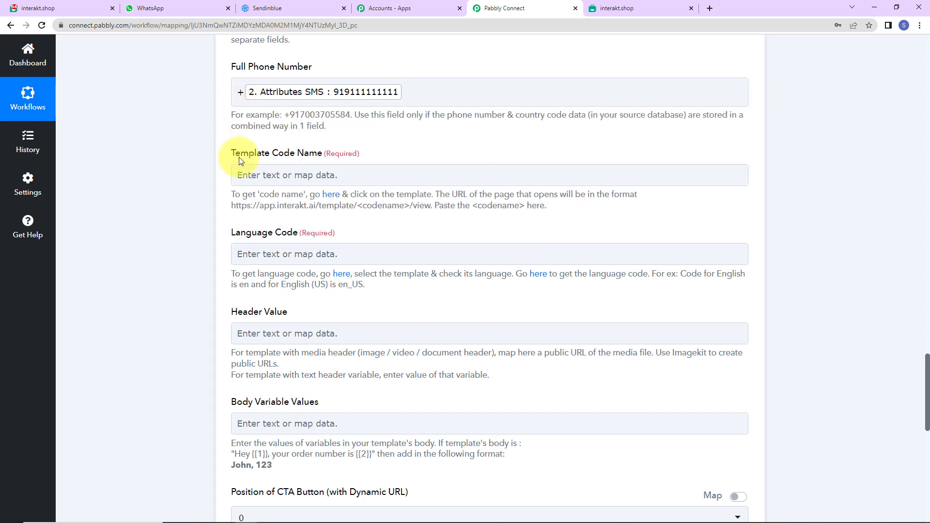
pyautogui.click(331, 195)
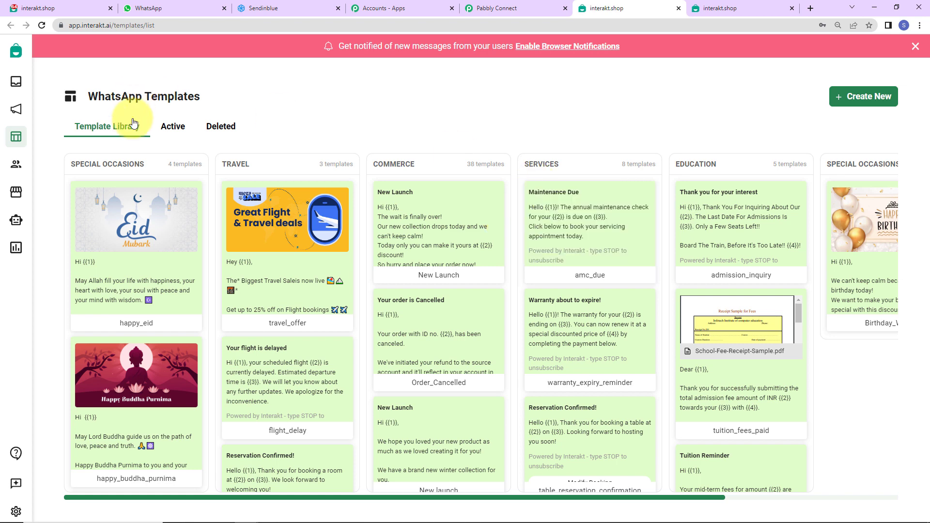
# - View the active New Contact template in Interakt
pyautogui.click(174, 130)
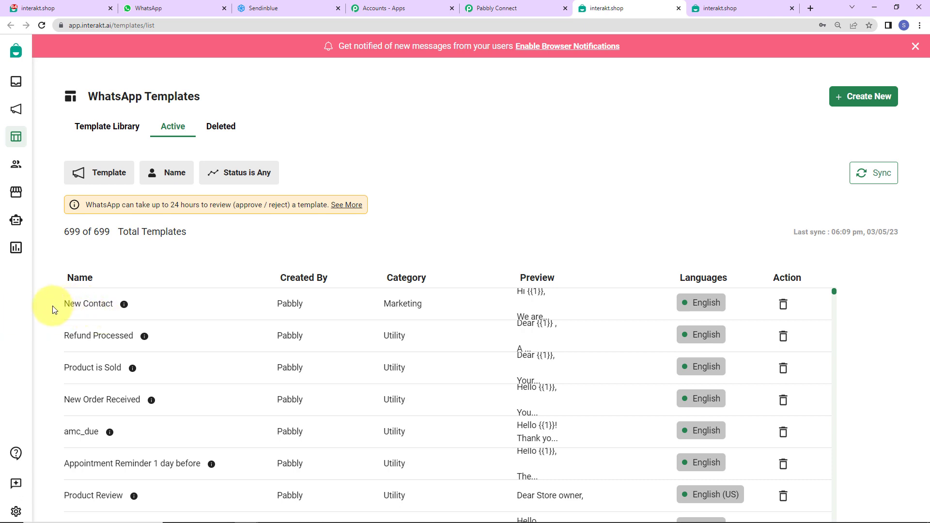
pyautogui.click(95, 310)
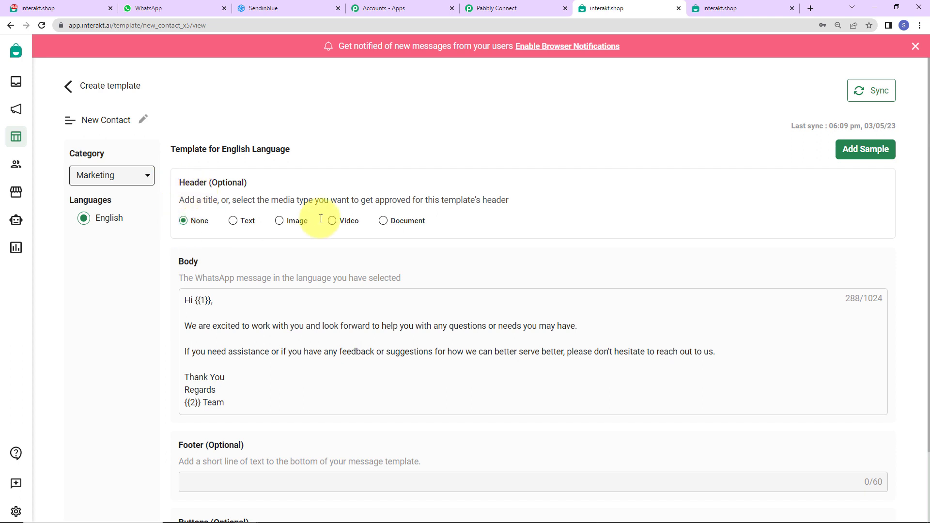
pyautogui.scroll(-3, 317, 220)
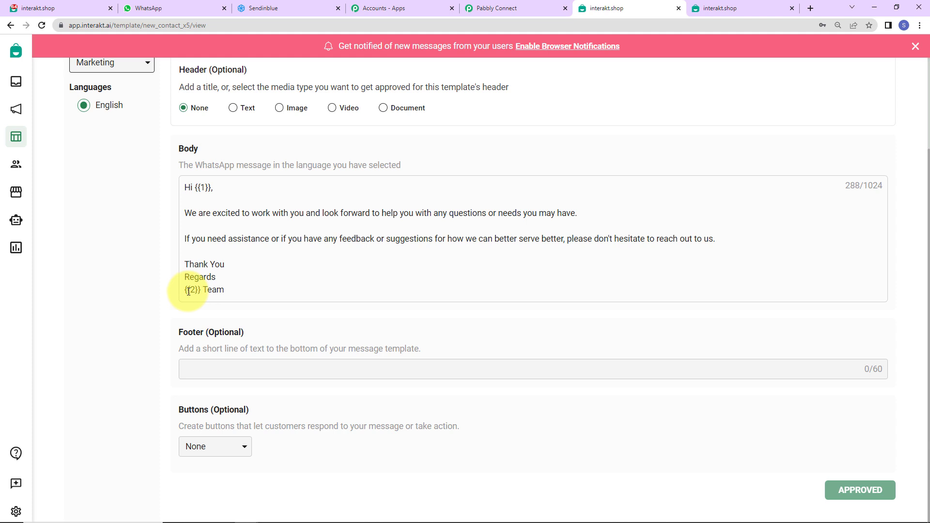
pyautogui.scroll(-1, 330, 298)
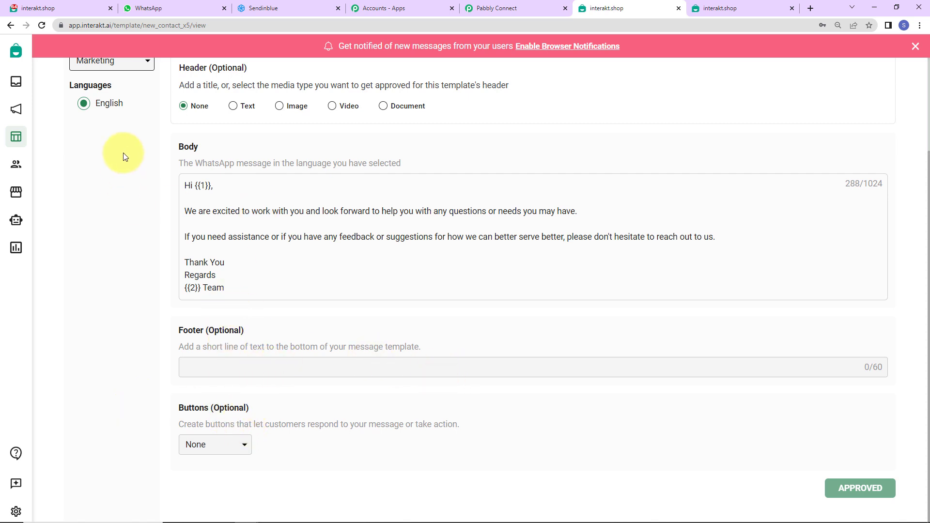
# - Copy the template code name new_contact_x5 from the address bar and return to Pabbly Connect
pyautogui.doubleClick(171, 25)
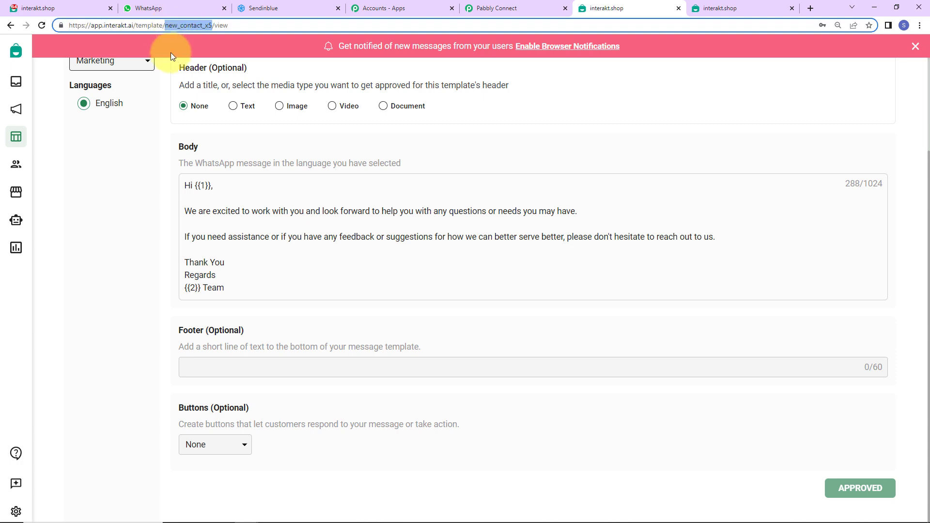
pyautogui.rightClick(186, 24)
pyautogui.click(206, 76)
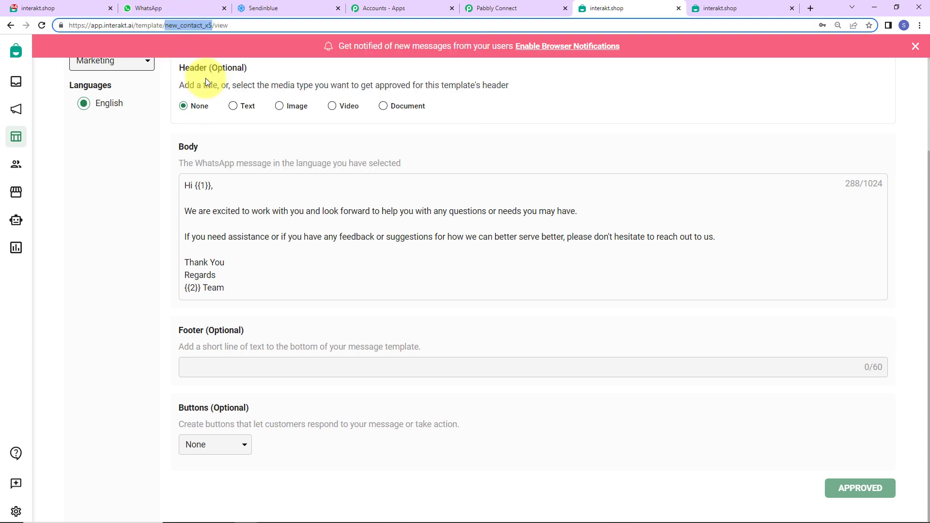
pyautogui.click(504, 9)
pyautogui.click(303, 167)
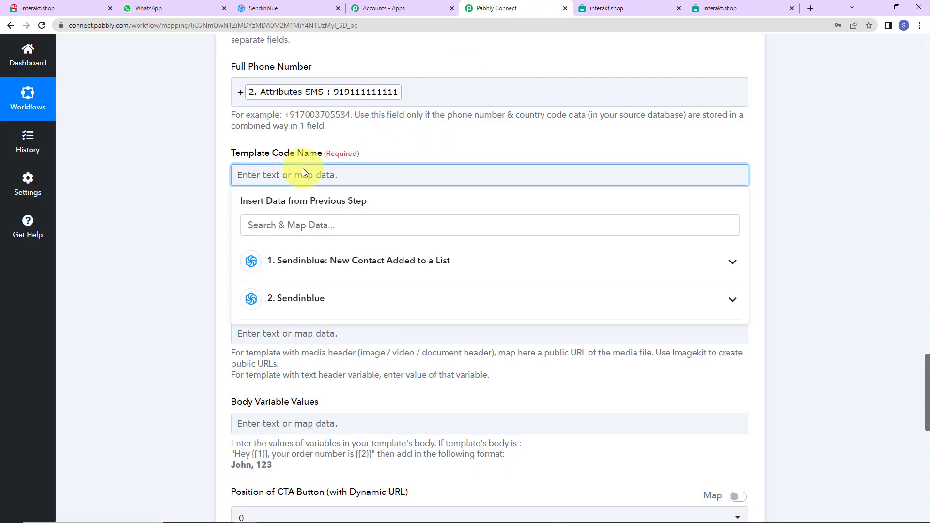
# - Enter template code name new_contact_x5 and language code en in the Interakt step
pyautogui.hotkey('ctrl', 'v')
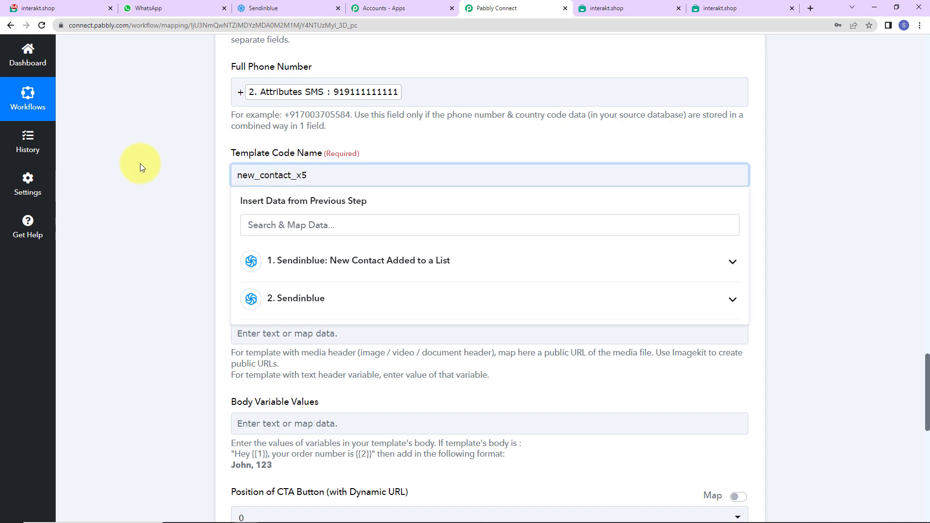
pyautogui.click(141, 167)
pyautogui.click(260, 254)
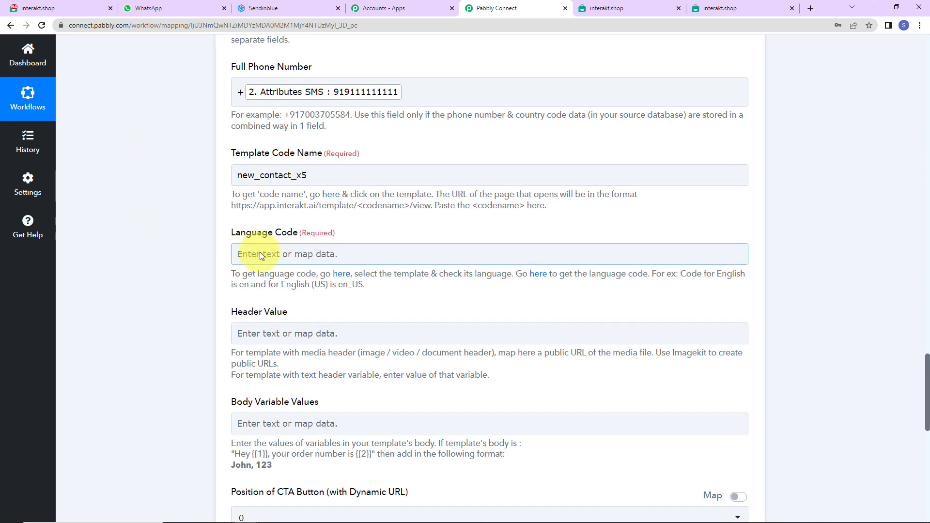
pyautogui.click(260, 254)
pyautogui.write('en')
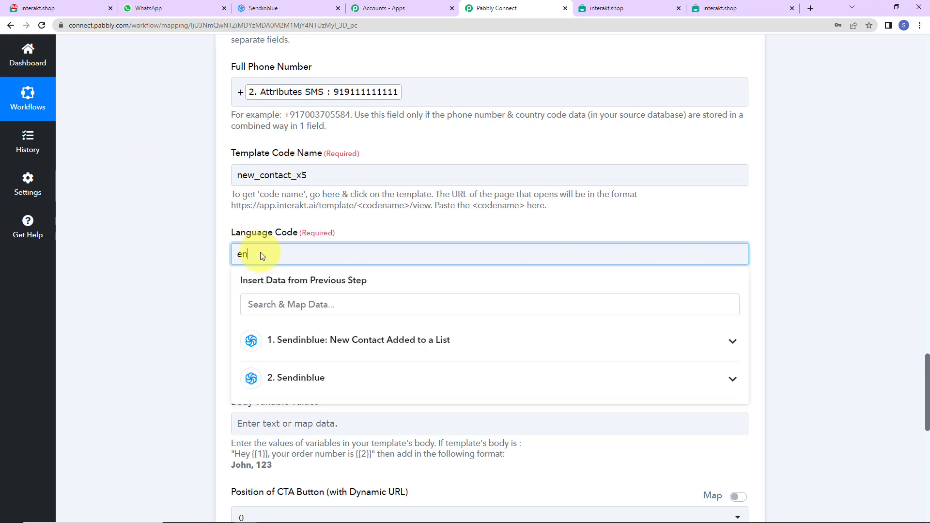
pyautogui.click(169, 252)
# - Fill Body Variable Values with Sendinblue Attributes FIRSTNAME, LASTNAME and ', Pabbly Connect'
pyautogui.scroll(-2, 168, 252)
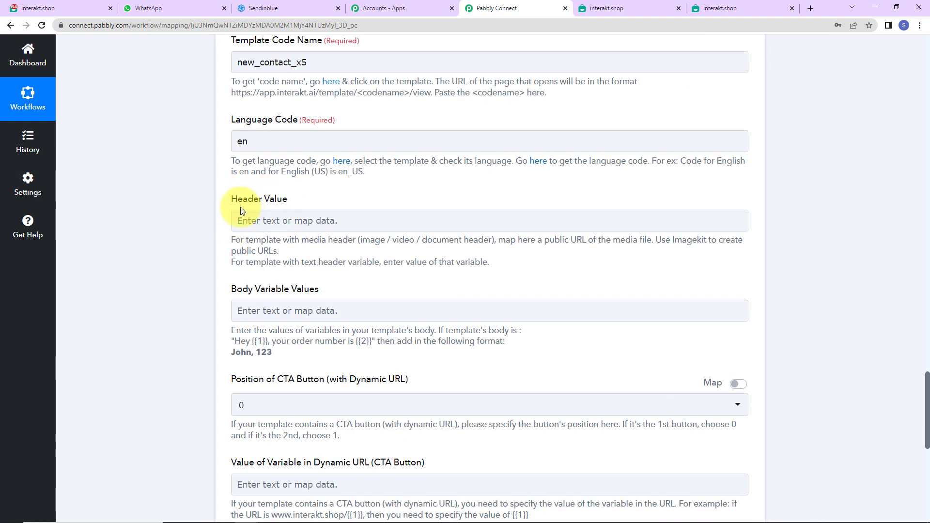
pyautogui.scroll(-2, 388, 220)
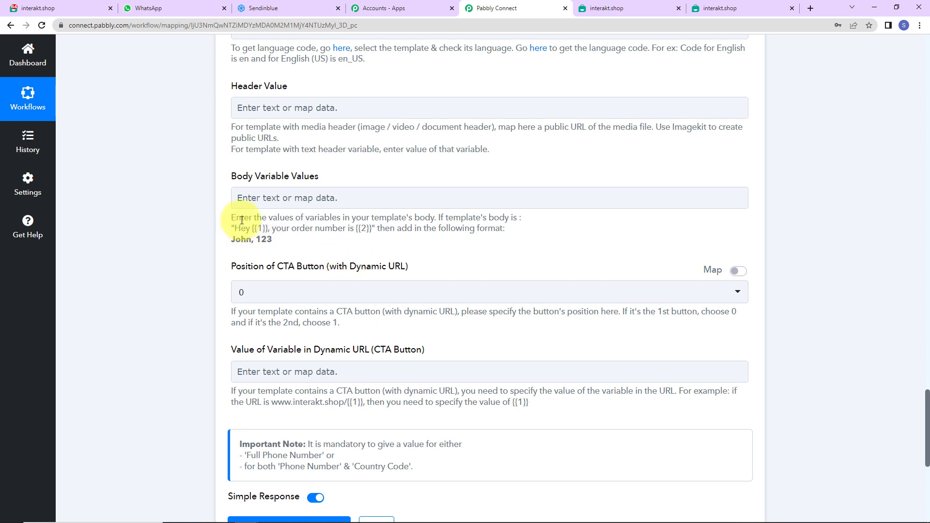
pyautogui.click(294, 196)
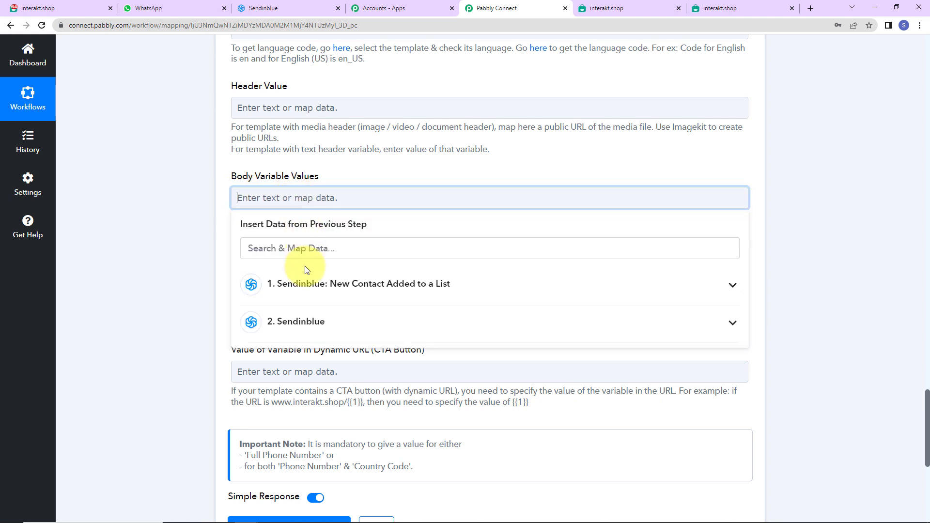
pyautogui.click(299, 324)
pyautogui.scroll(-3, 301, 322)
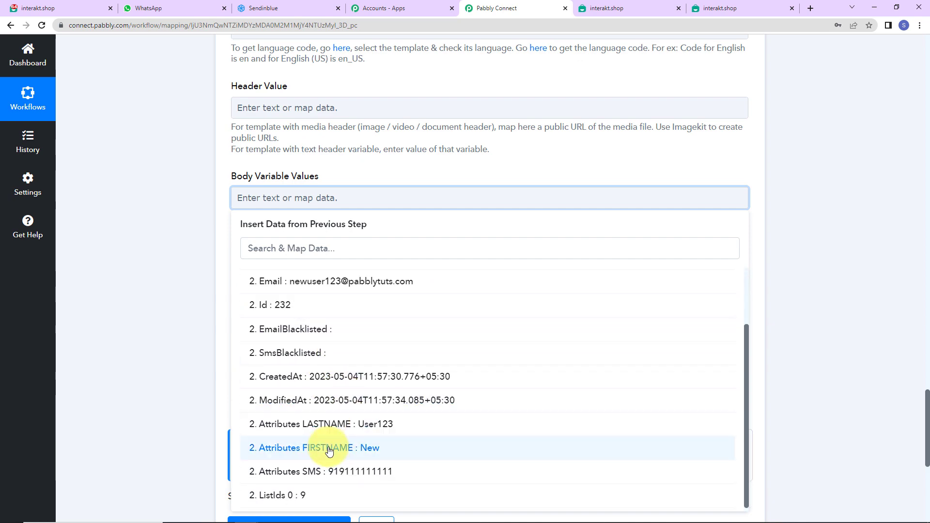
pyautogui.click(325, 446)
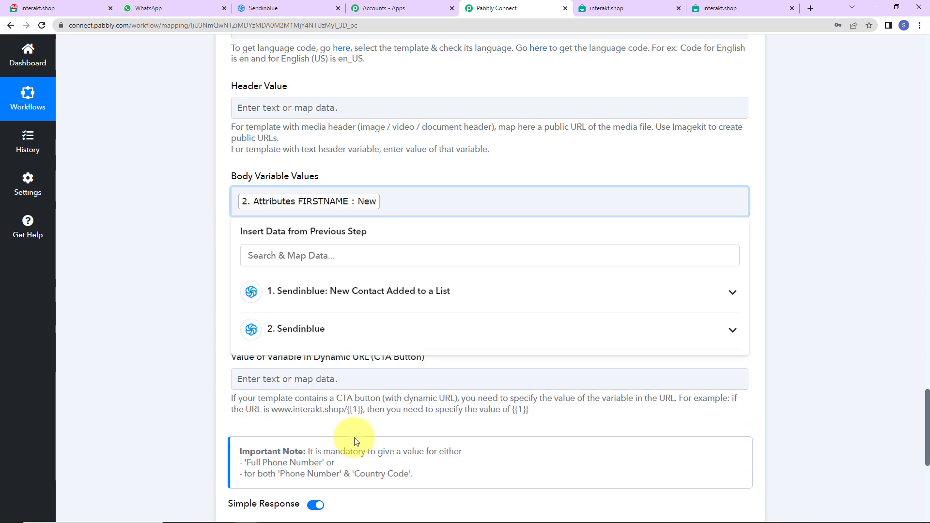
pyautogui.click(416, 323)
pyautogui.scroll(-2, 368, 436)
pyautogui.click(363, 425)
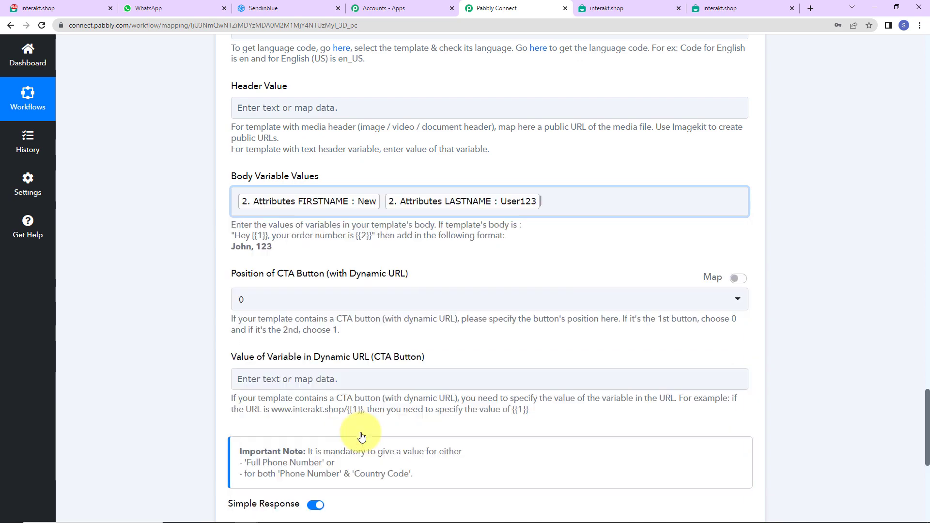
pyautogui.write(', ')
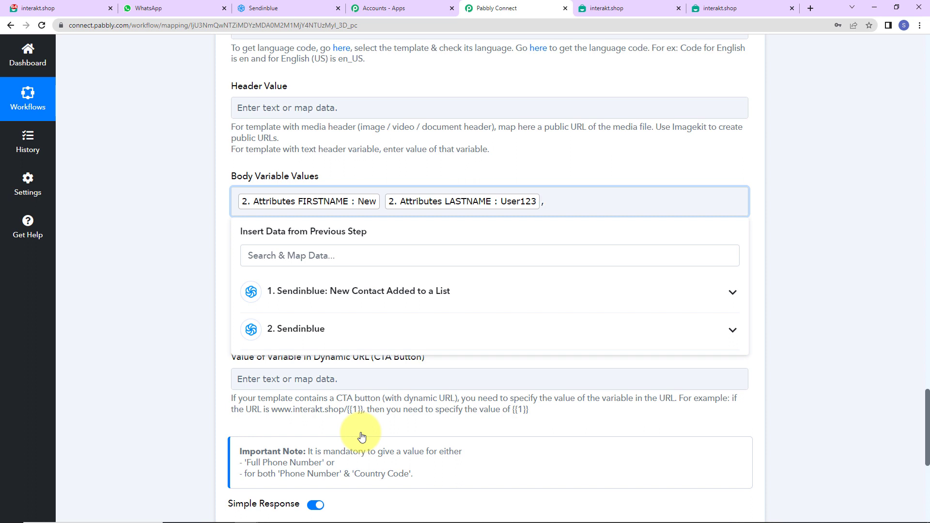
pyautogui.write('Pabbly Connect')
pyautogui.click(144, 266)
pyautogui.scroll(-3, 245, 373)
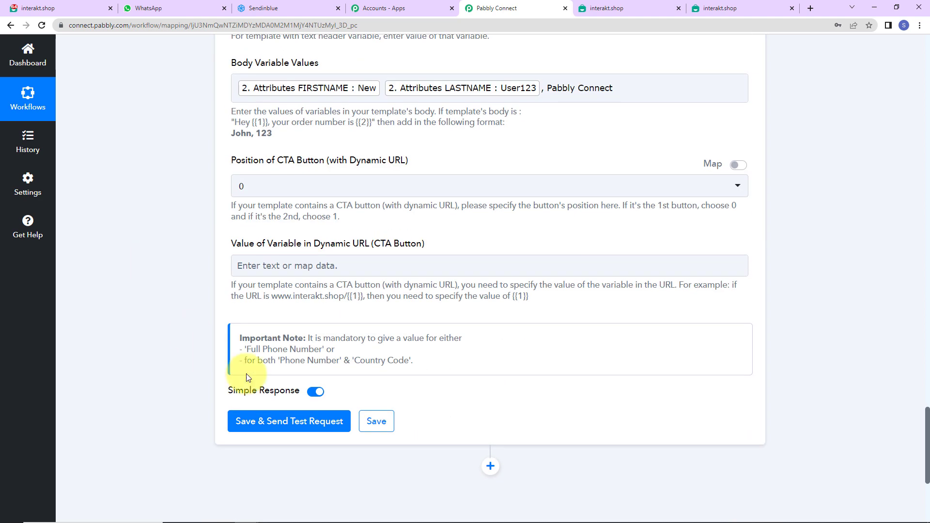
# - Save and test the Interakt step, check the message on WhatsApp, then return to Sendinblue
pyautogui.click(255, 422)
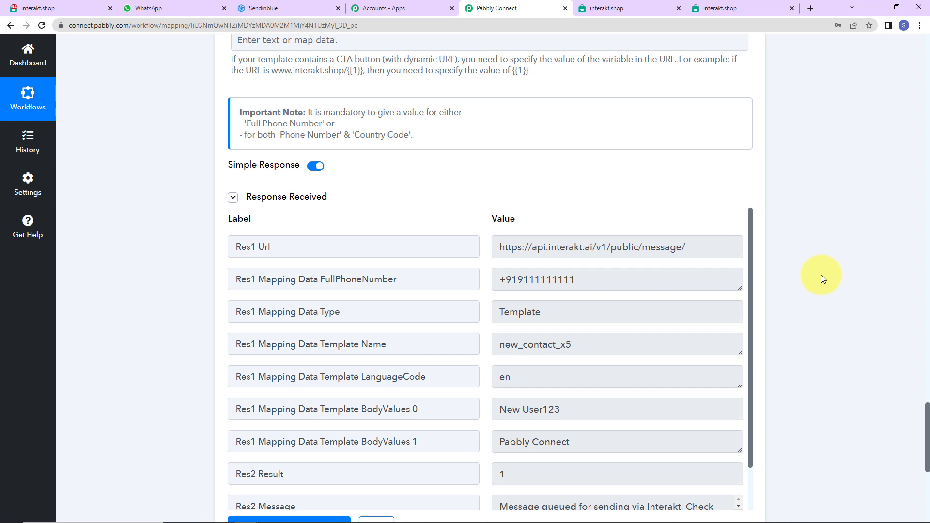
pyautogui.hotkey('ctrl', '2')
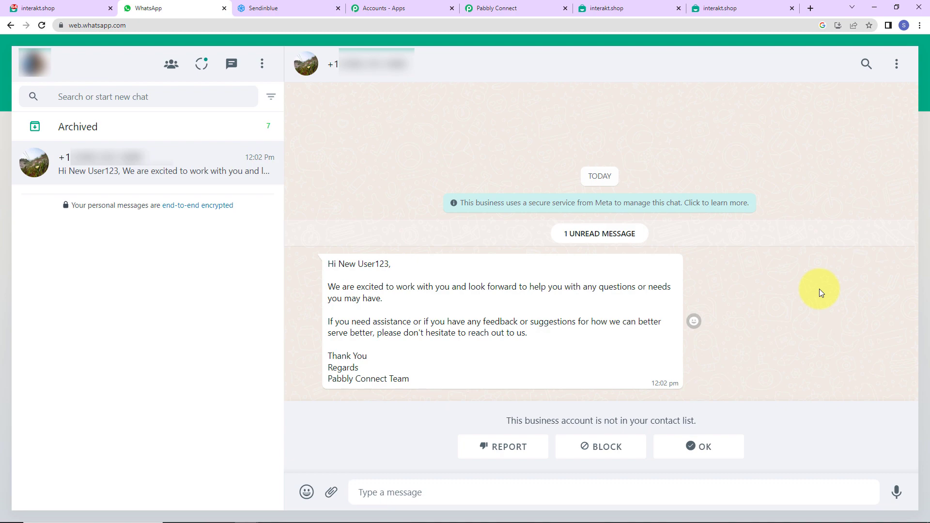
pyautogui.click(260, 8)
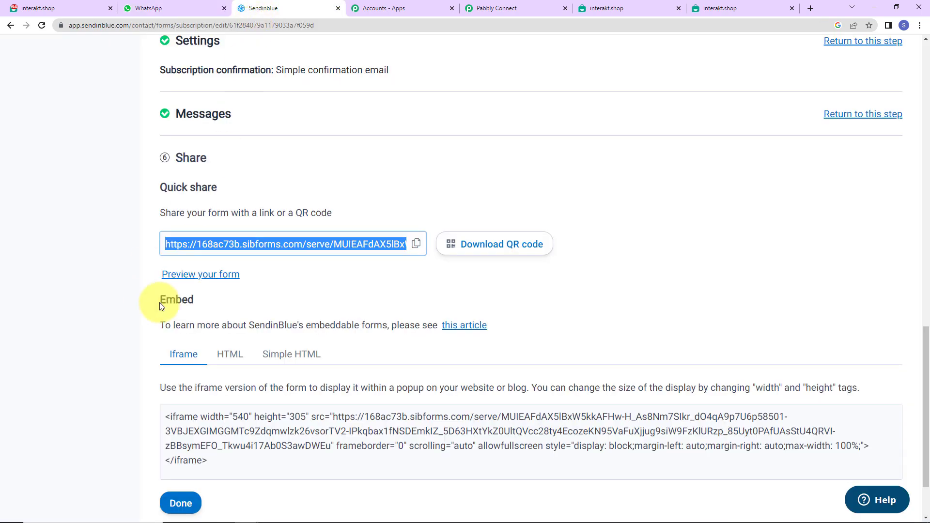
# - Open the copied Newsletter form share link in a new incognito window
pyautogui.click(416, 243)
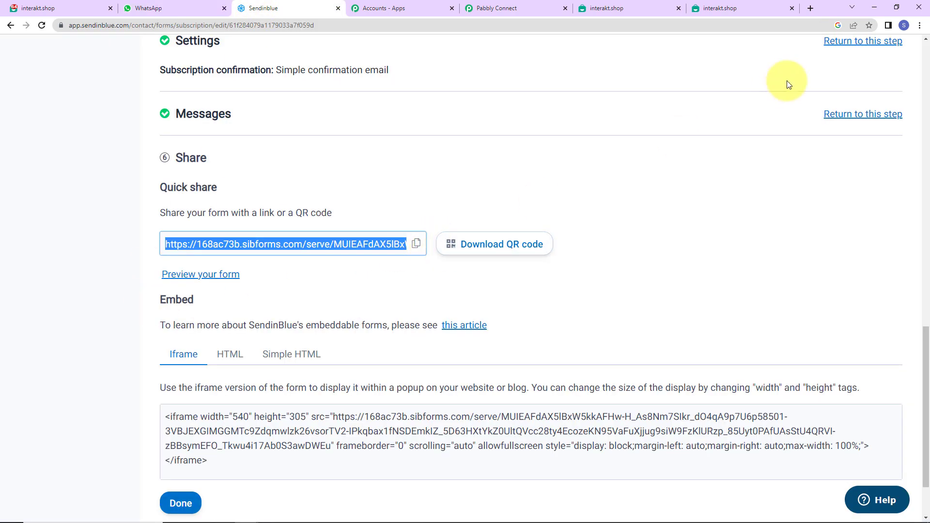
pyautogui.click(919, 25)
pyautogui.click(836, 63)
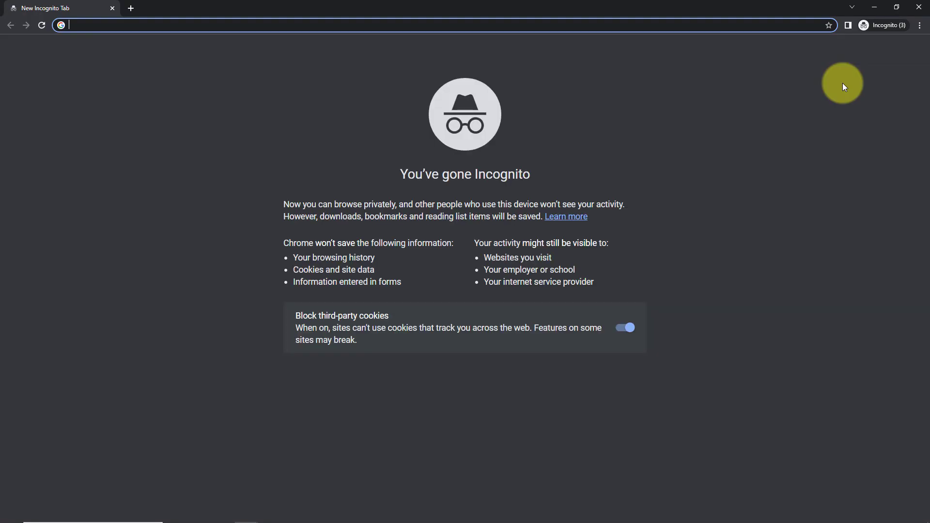
pyautogui.hotkey('ctrl', 'v')
pyautogui.press('Return')
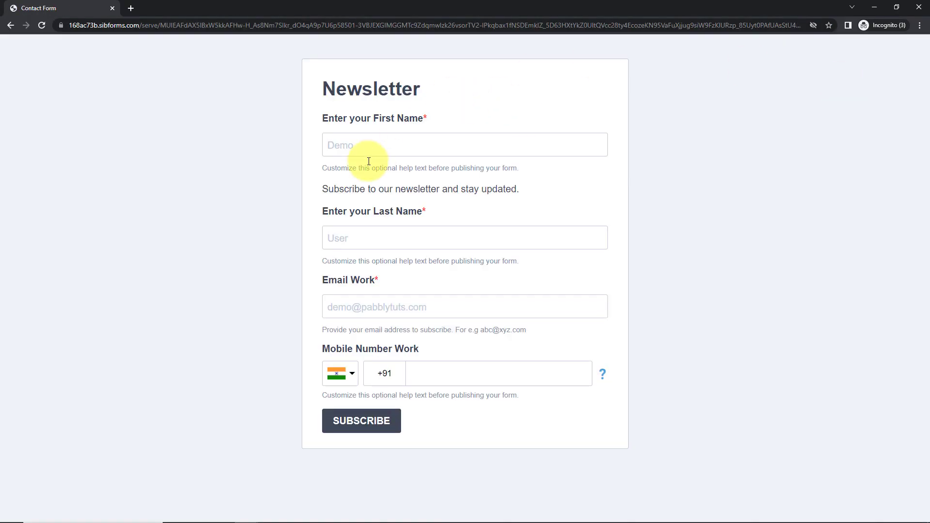
# - Subscribe a test contact with first name, last name and e-mail, then close the window
pyautogui.click(368, 147)
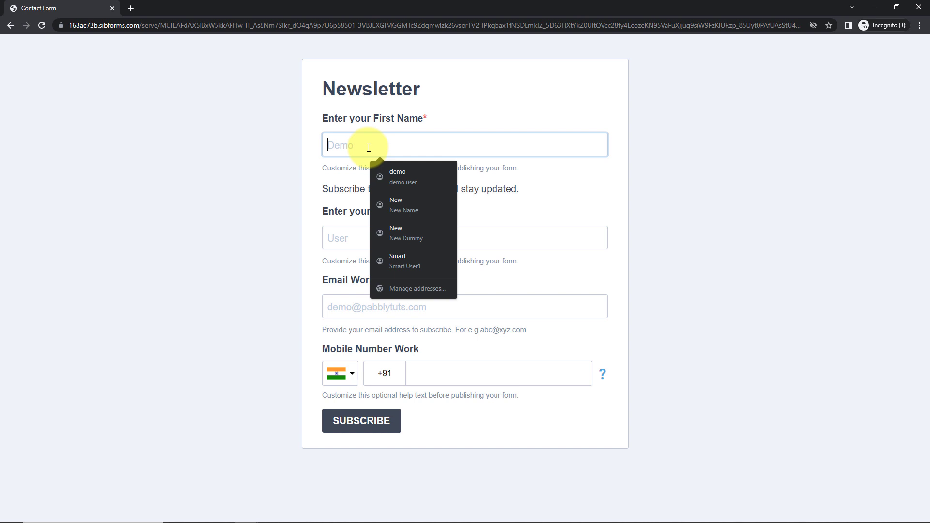
pyautogui.write('Smart')
pyautogui.press('Tab')
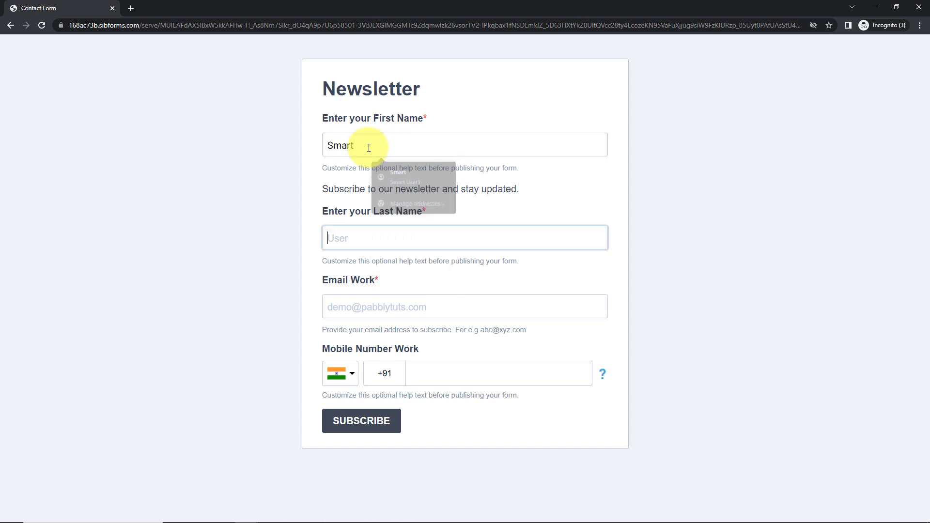
pyautogui.write('User1')
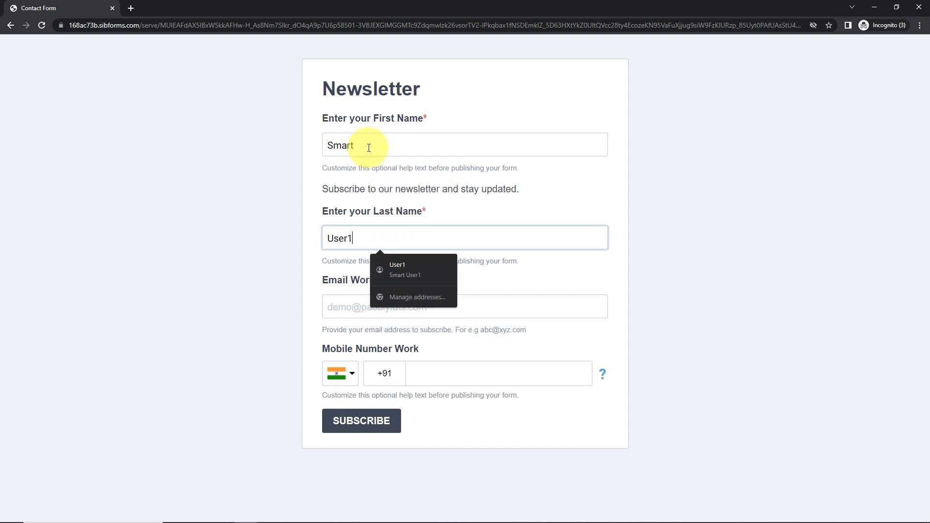
pyautogui.press('Tab')
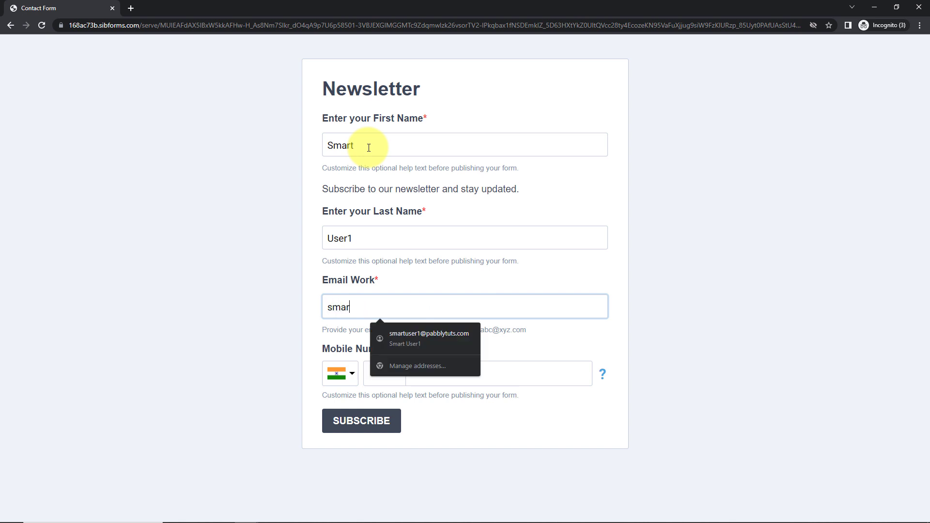
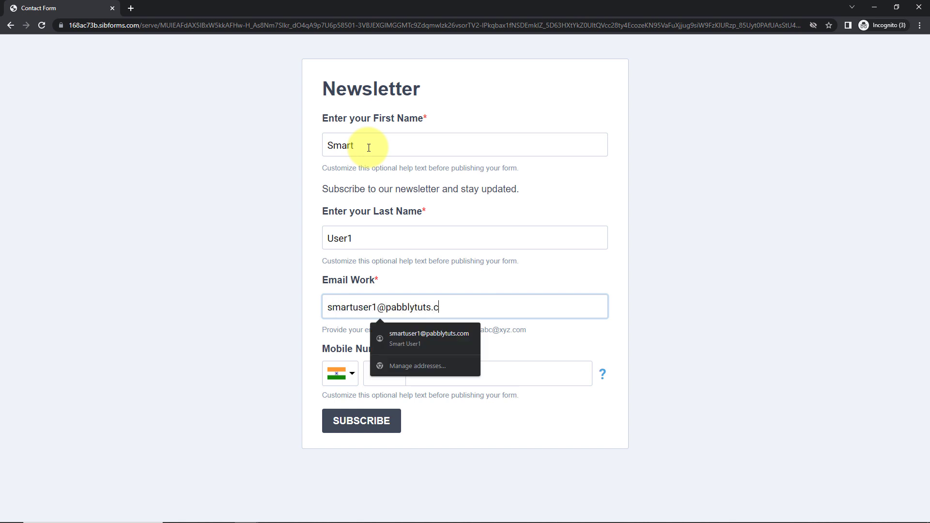
pyautogui.click(512, 378)
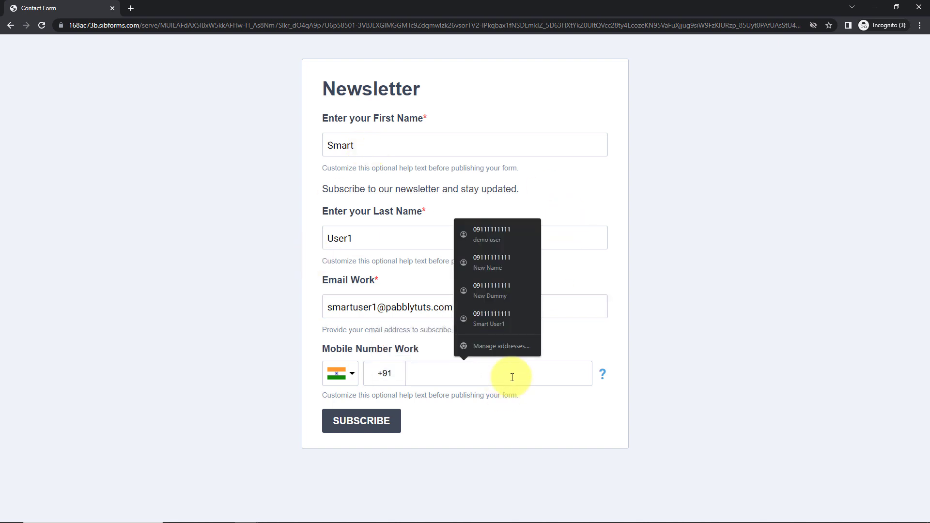
pyautogui.click(530, 263)
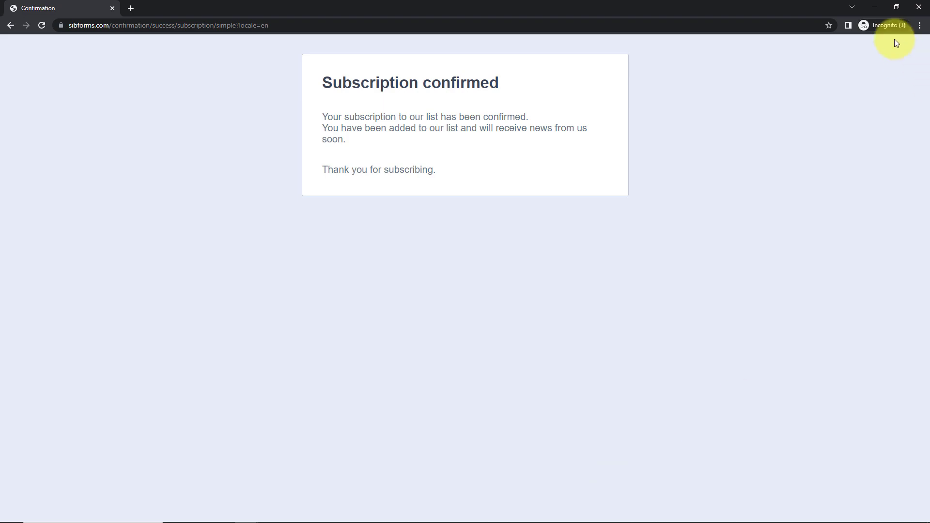
pyautogui.click(880, 6)
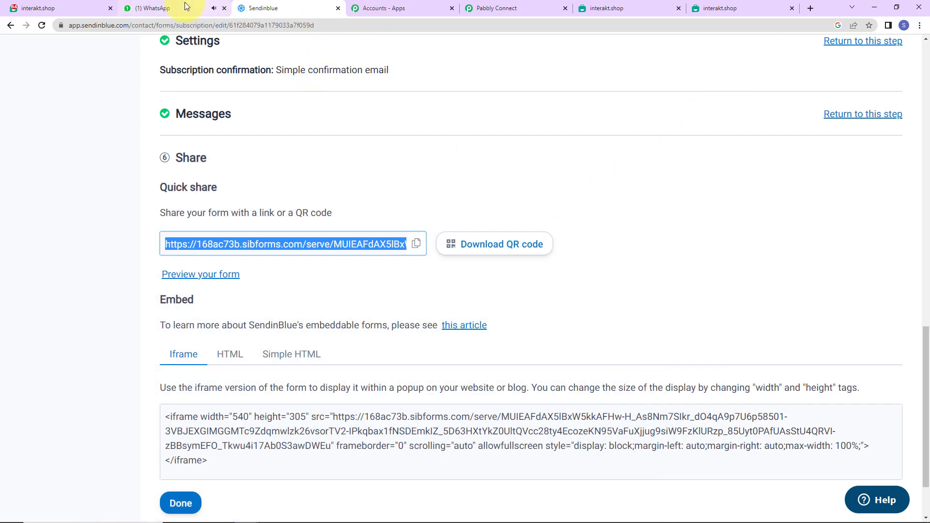
# - Check the new contact's Pabbly Connect greeting in WhatsApp, then return to the workflow
pyautogui.click(155, 9)
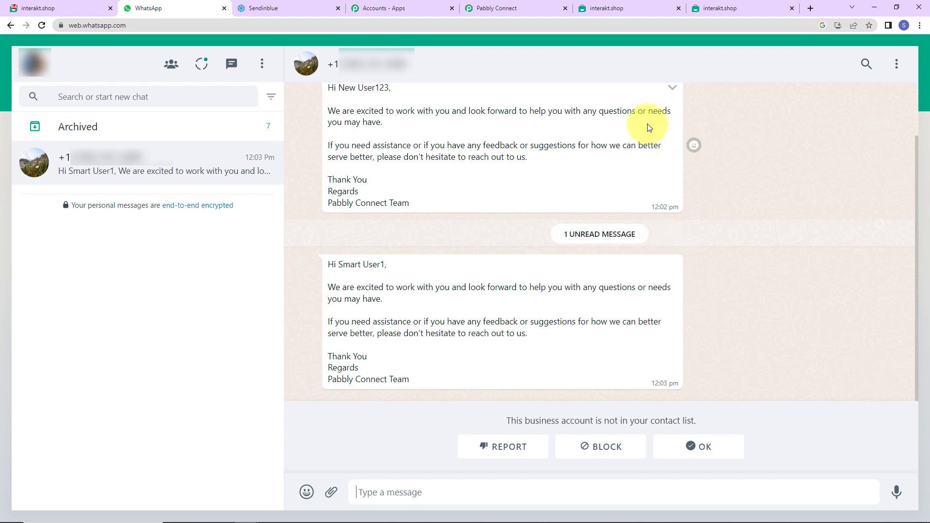
pyautogui.click(492, 13)
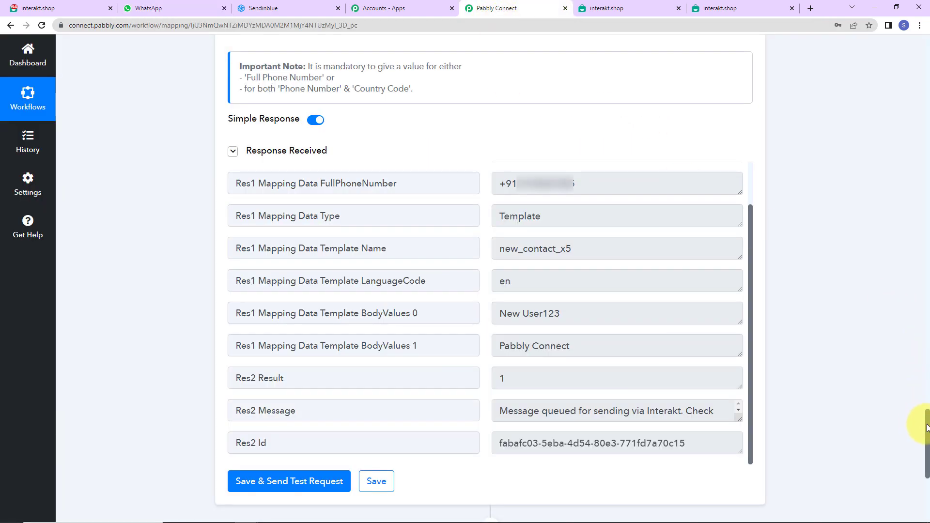
# - Collapse the Sendinblue trigger, contact lookup and Interakt message step cards
pyautogui.moveTo(925, 427); pyautogui.dragTo(900, 56)
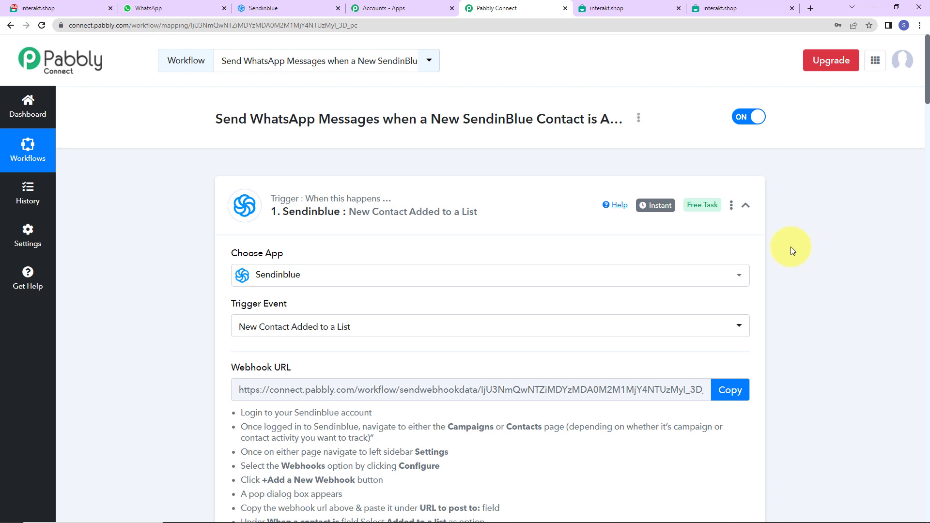
pyautogui.click(745, 205)
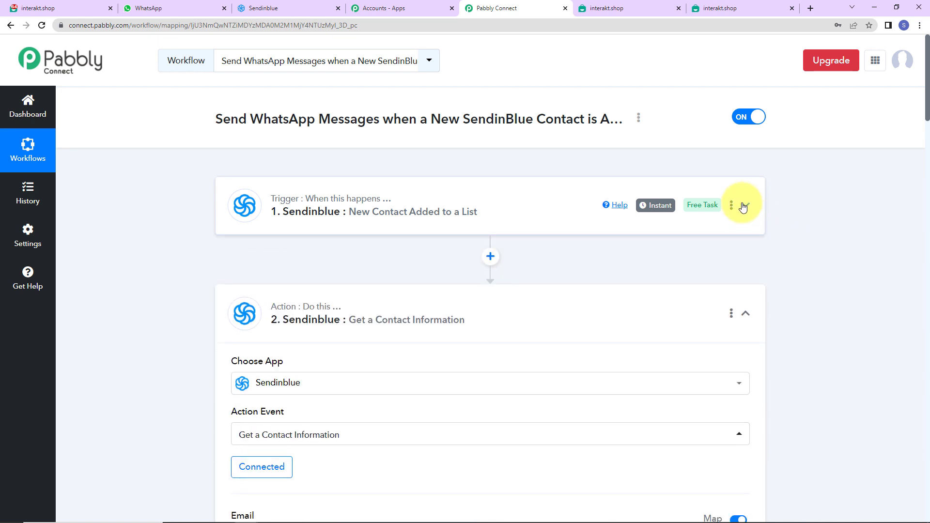
pyautogui.click(746, 314)
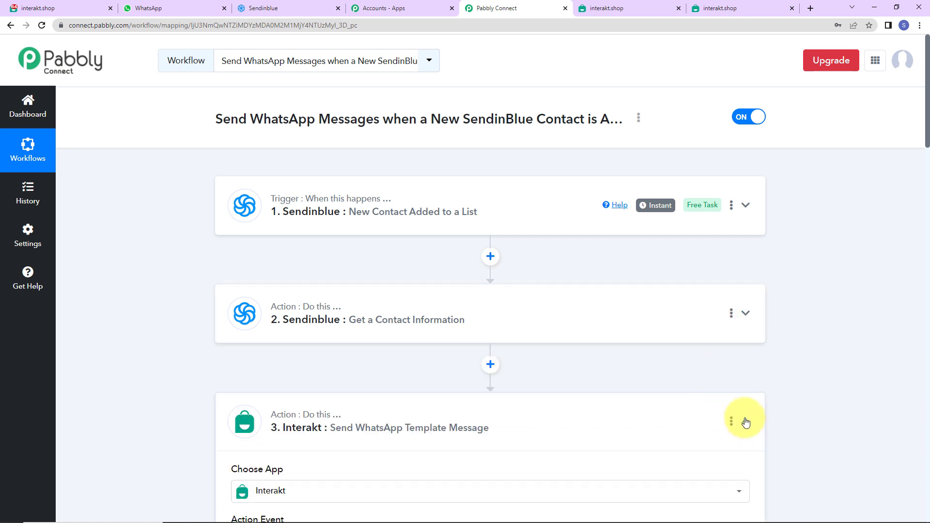
pyautogui.click(745, 421)
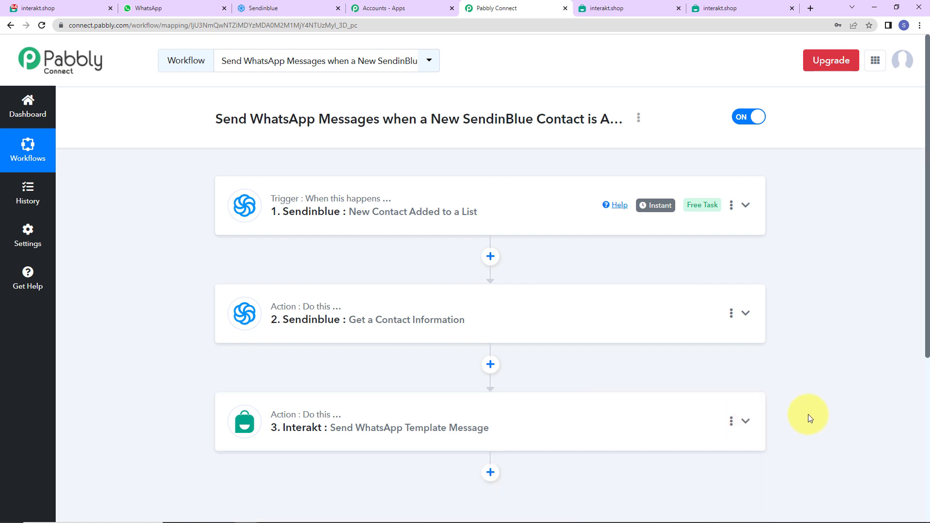